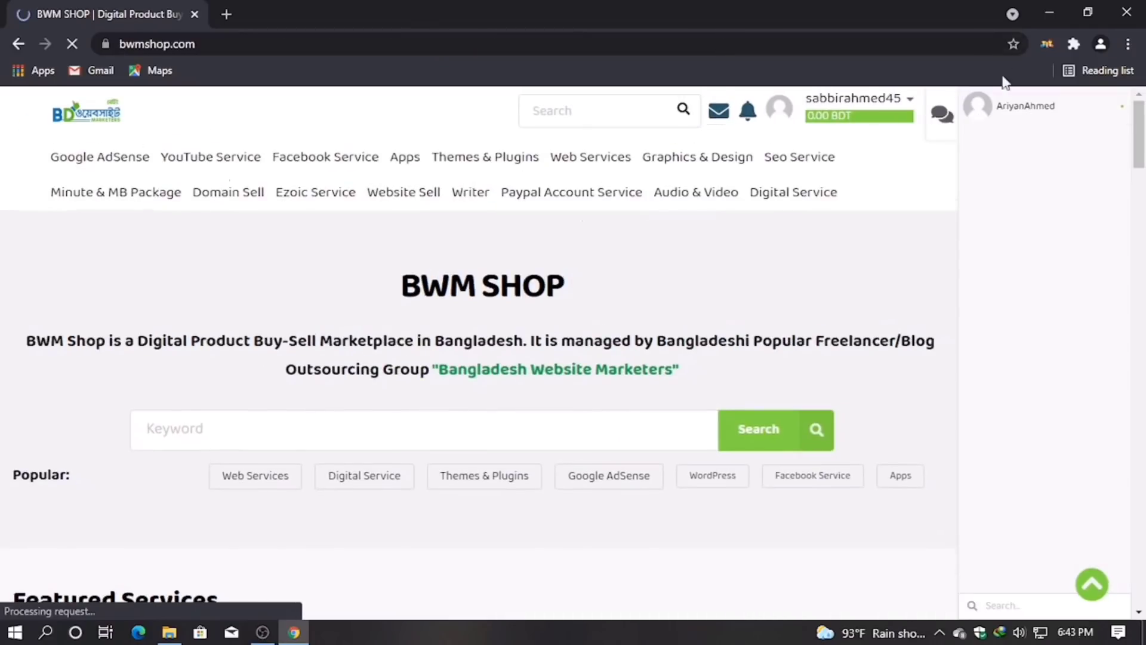
Step: Reply 'its okay' in the seller chat, accepting 500 page likes for 110 tk
{"action": "mouse_move", "coordinate": [902, 106]}
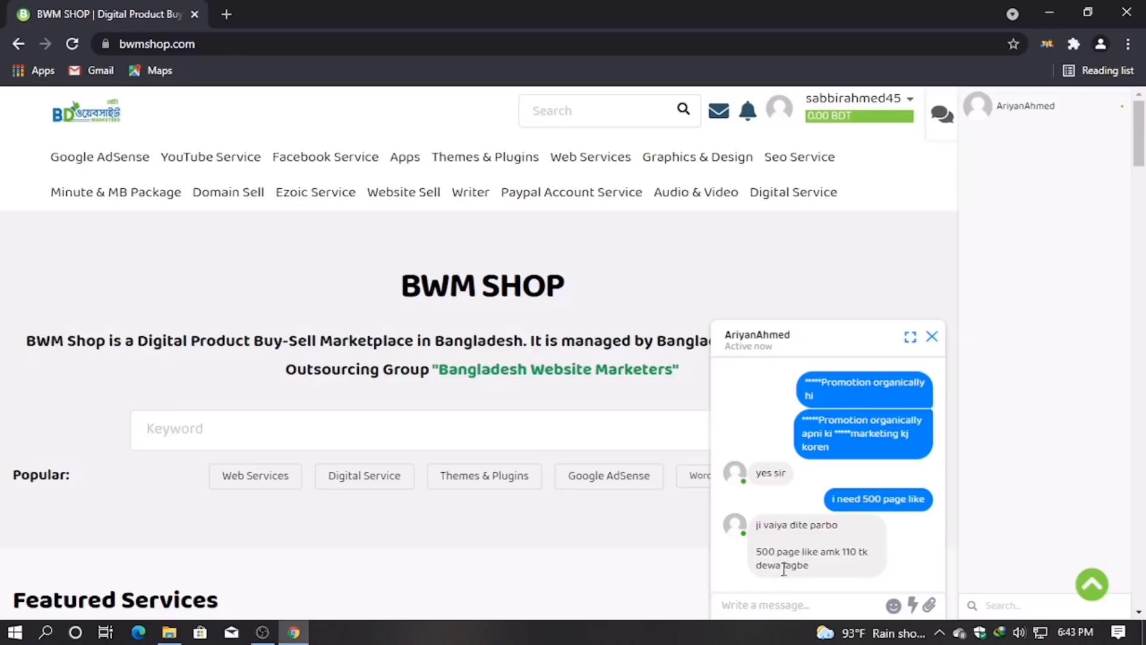
{"action": "left_click", "coordinate": [762, 609]}
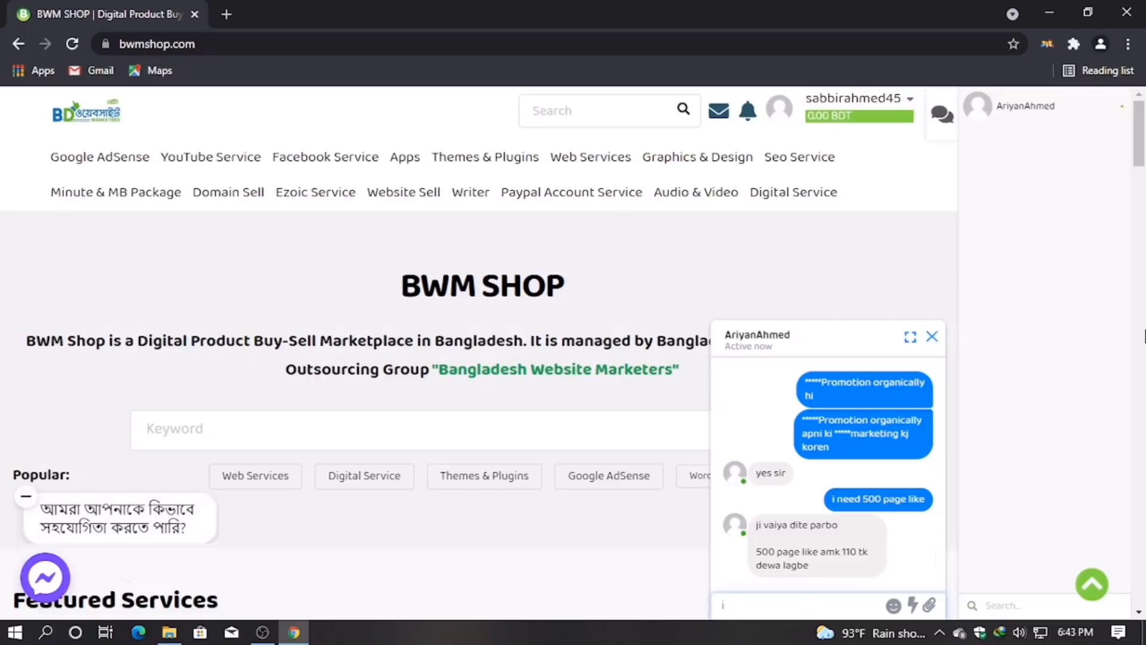
{"action": "type", "text": "its okaqy"}
{"action": "key", "text": "BackSpace"}
{"action": "key", "text": "BackSpace"}
{"action": "type", "text": "y"}
{"action": "key", "text": "Return"}
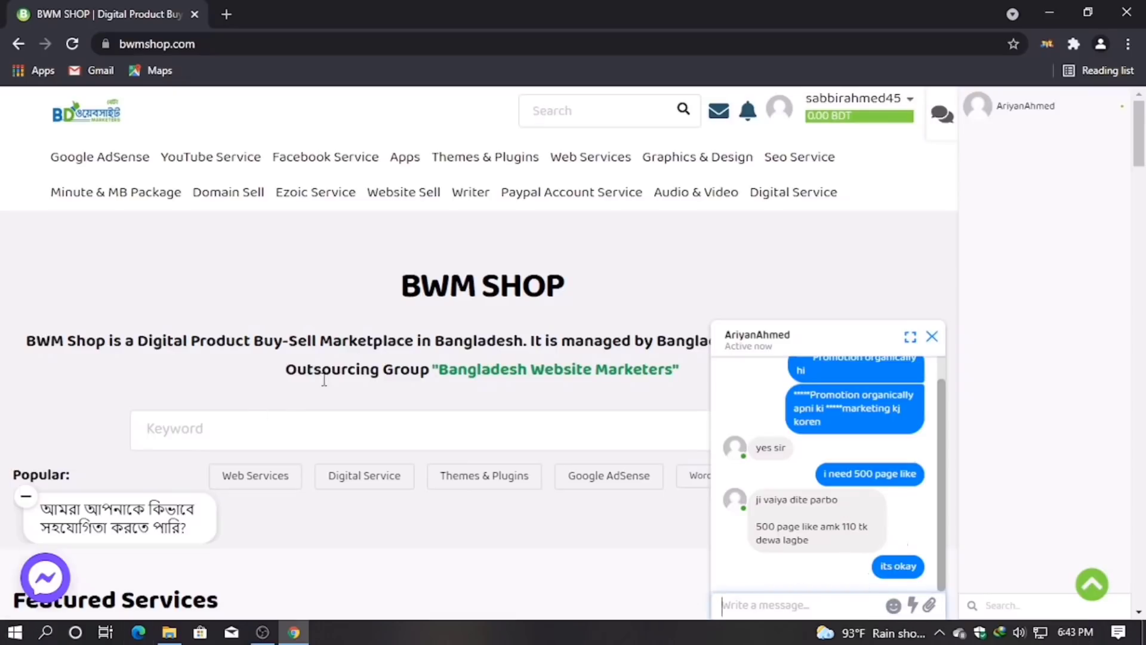
{"action": "scroll", "coordinate": [835, 514], "scroll_direction": "up", "scroll_amount": 2}
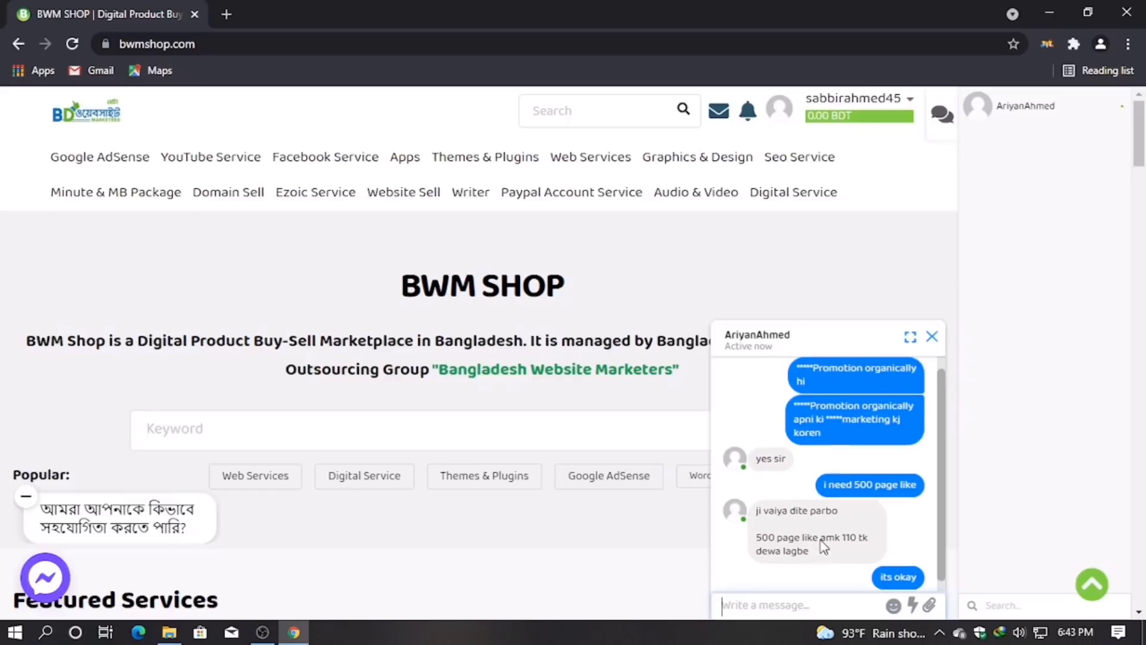
{"action": "scroll", "coordinate": [839, 515], "scroll_direction": "down", "scroll_amount": 8}
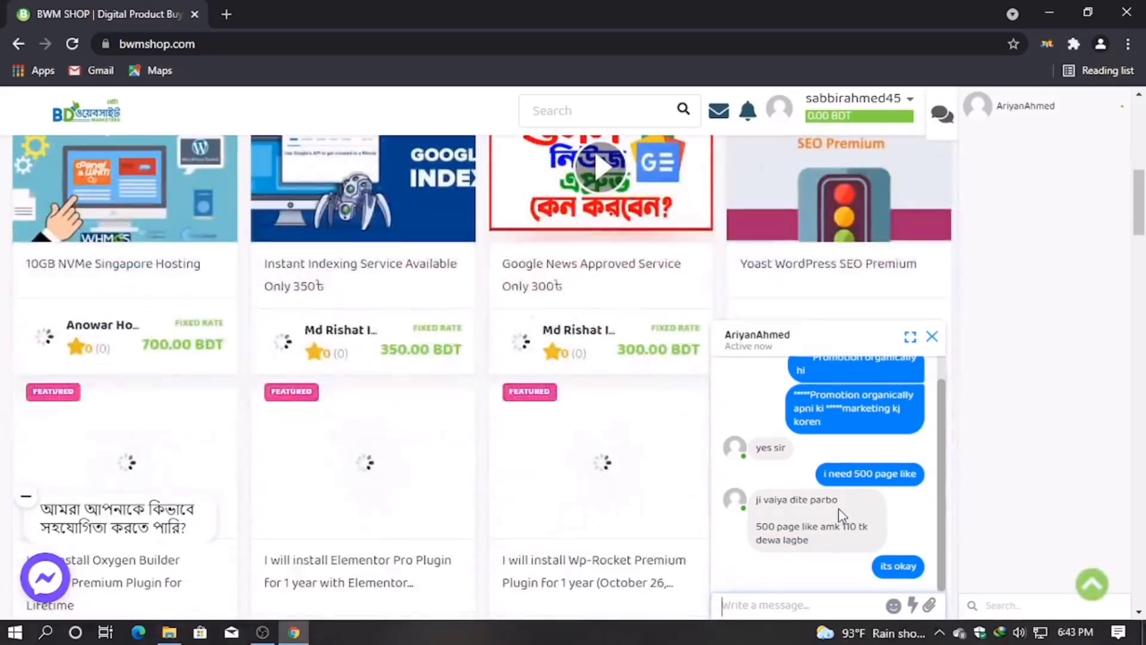
{"action": "scroll", "coordinate": [686, 430], "scroll_direction": "up", "scroll_amount": 8}
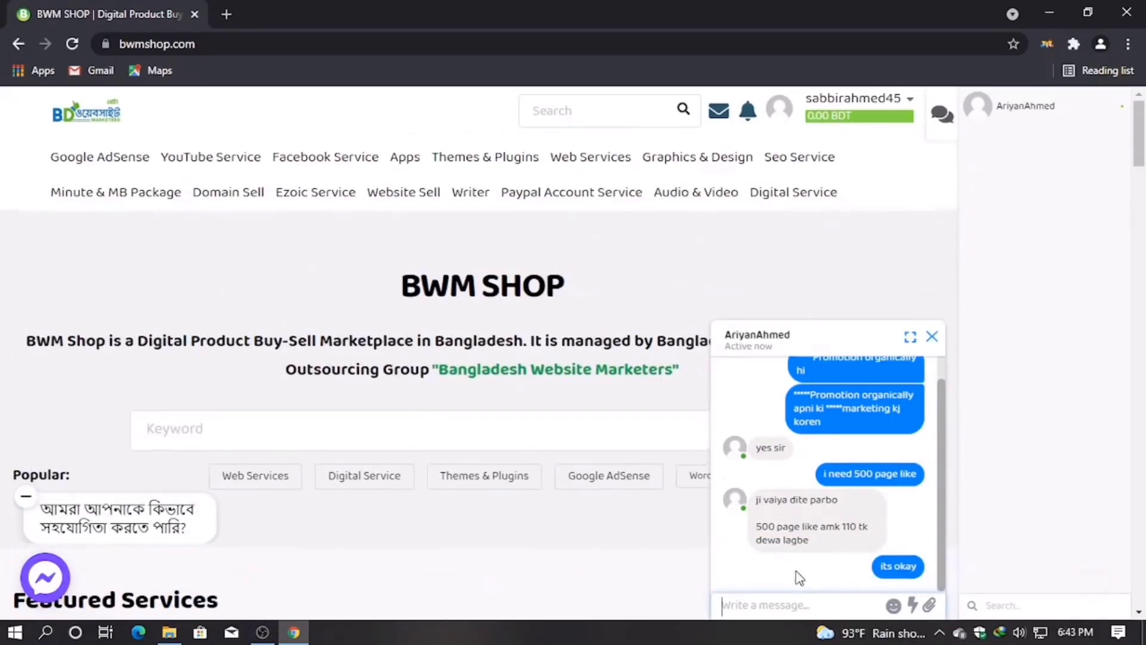
Step: Close the Bengali help bubble beside the Messenger button and return focus to the seller chat
{"action": "left_click", "coordinate": [783, 608]}
{"action": "left_click", "coordinate": [25, 497]}
{"action": "left_click", "coordinate": [806, 604]}
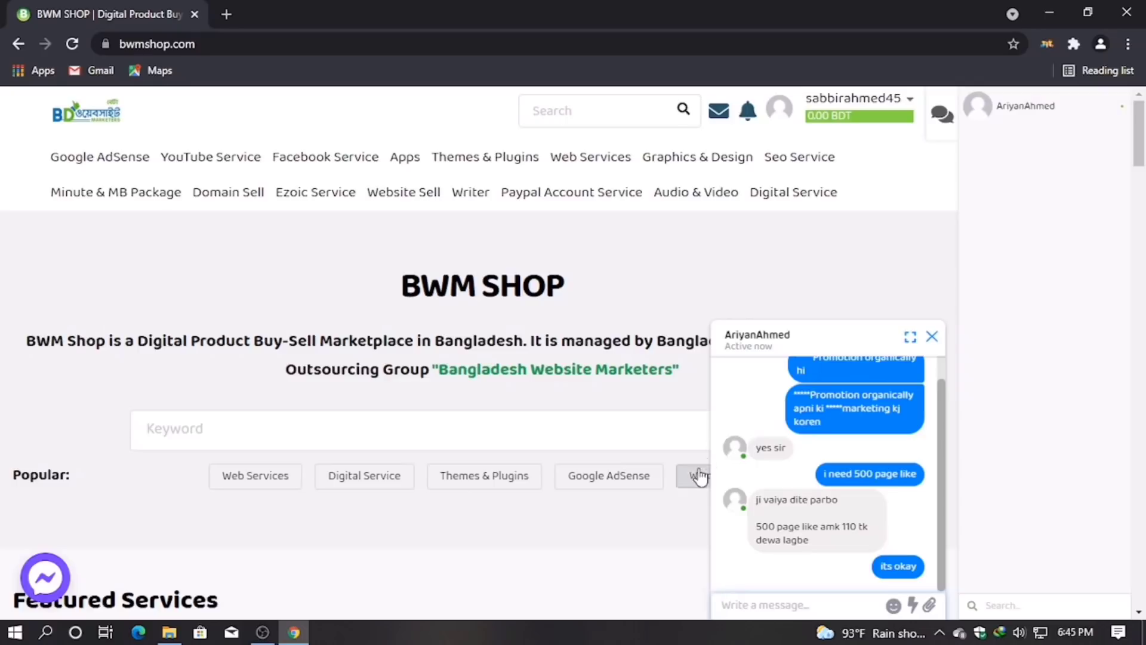
{"action": "mouse_move", "coordinate": [827, 431]}
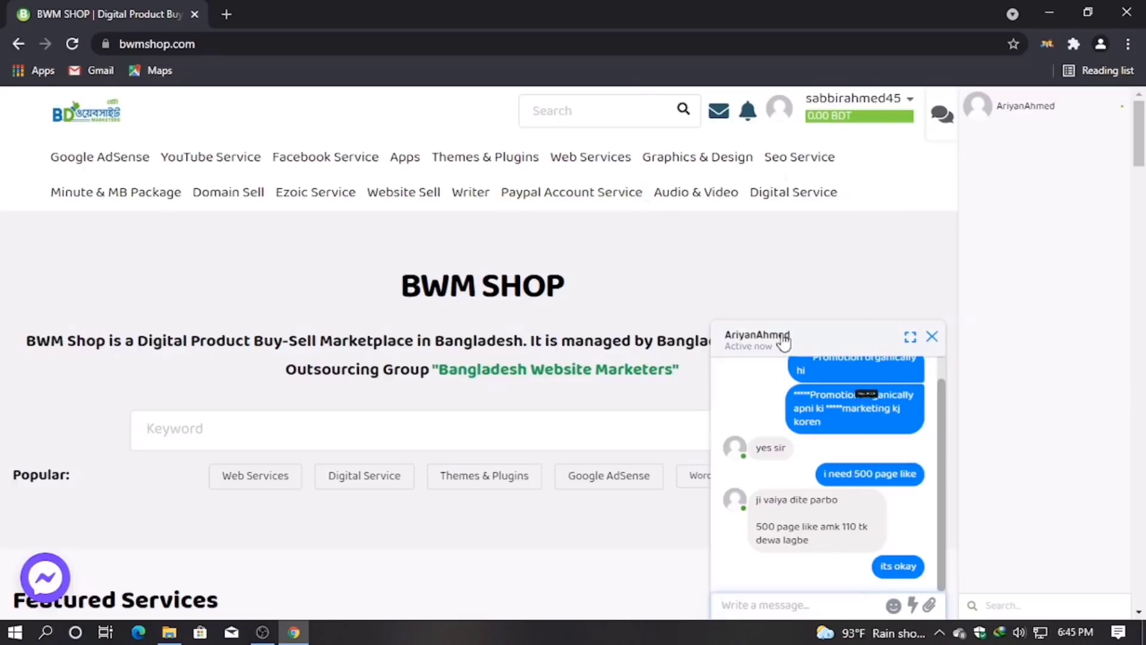
Step: Open the seller's profile page from the chat header and look it over
{"action": "left_click", "coordinate": [745, 339]}
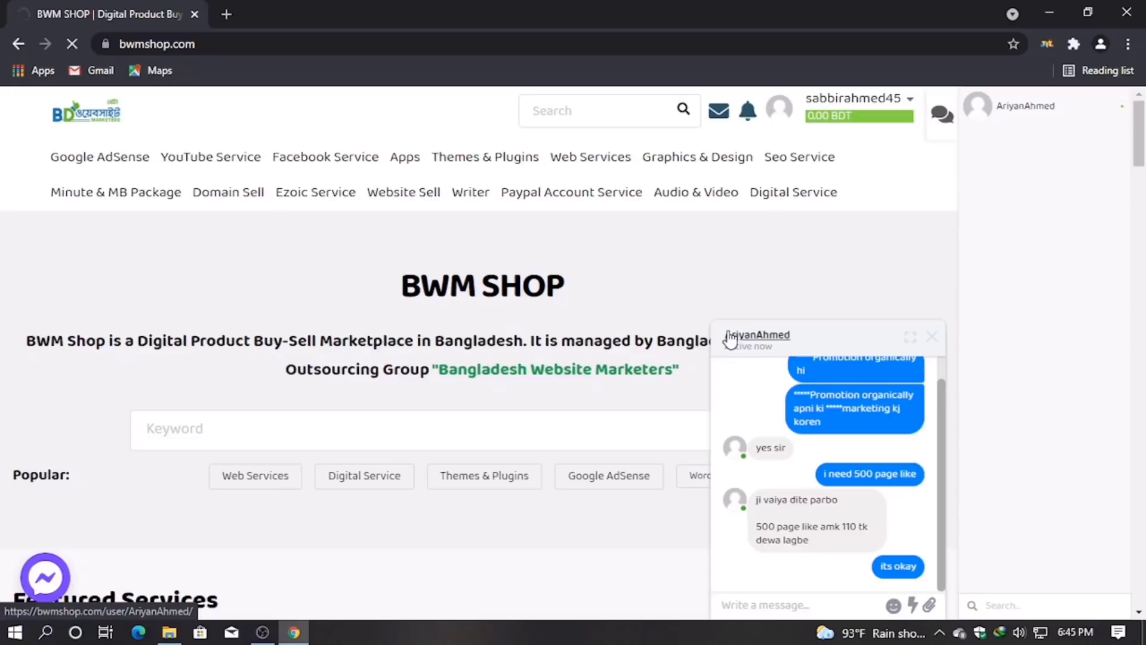
{"action": "scroll", "coordinate": [459, 358], "scroll_direction": "down", "scroll_amount": 6}
{"action": "scroll", "coordinate": [296, 415], "scroll_direction": "up", "scroll_amount": 6}
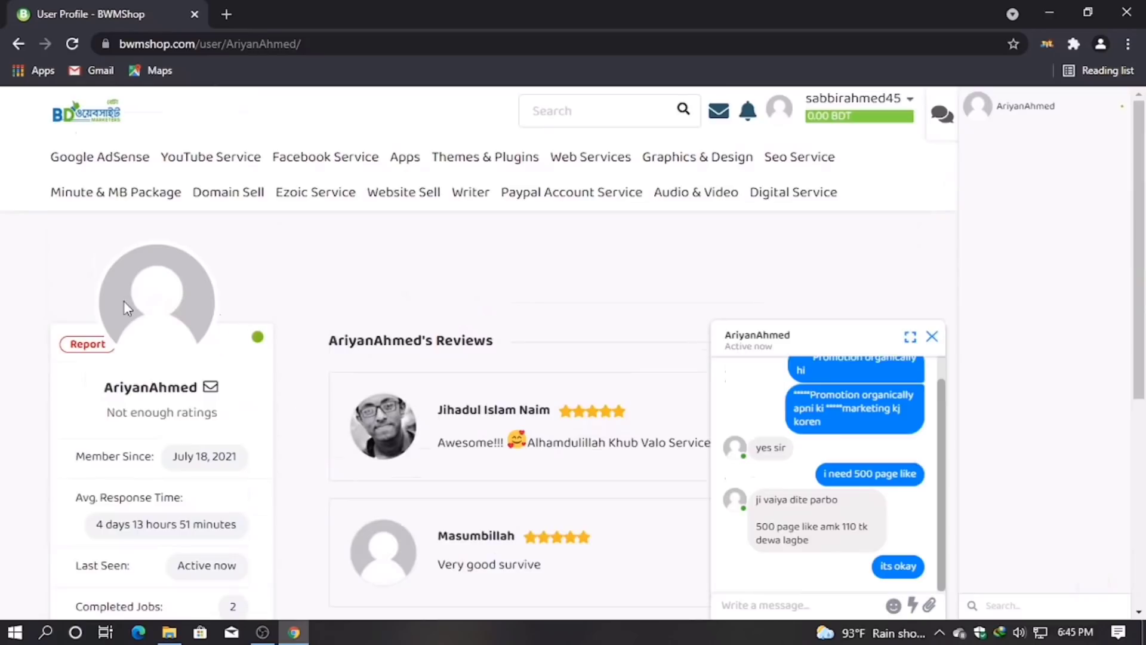
{"action": "scroll", "coordinate": [157, 496], "scroll_direction": "down", "scroll_amount": 4}
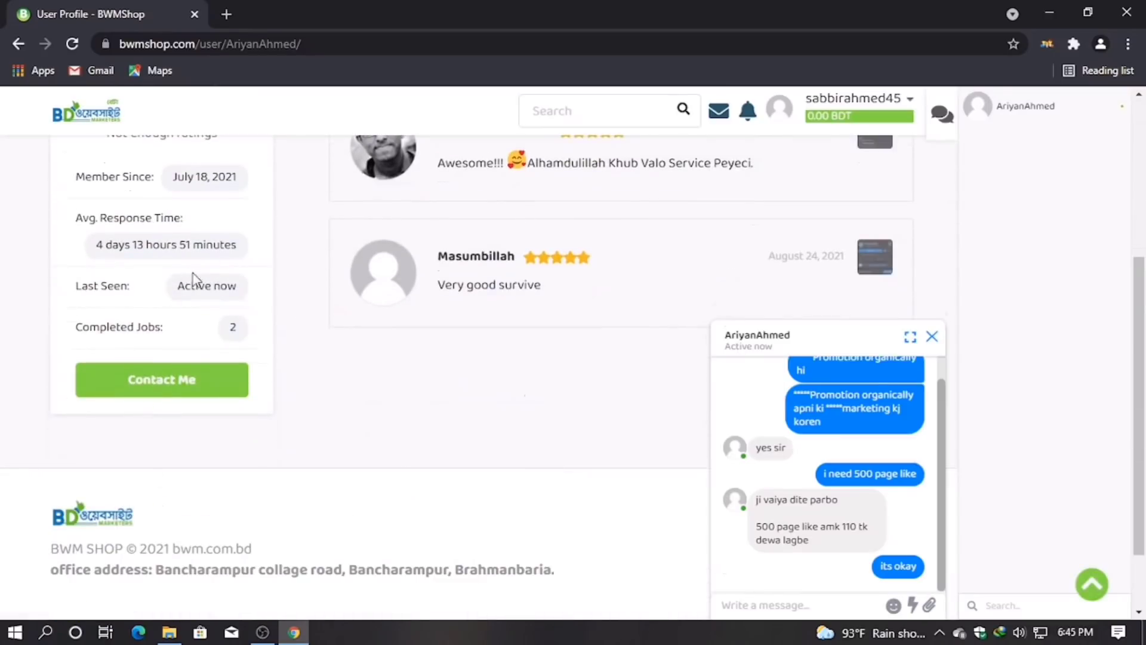
{"action": "scroll", "coordinate": [573, 289], "scroll_direction": "up", "scroll_amount": 2}
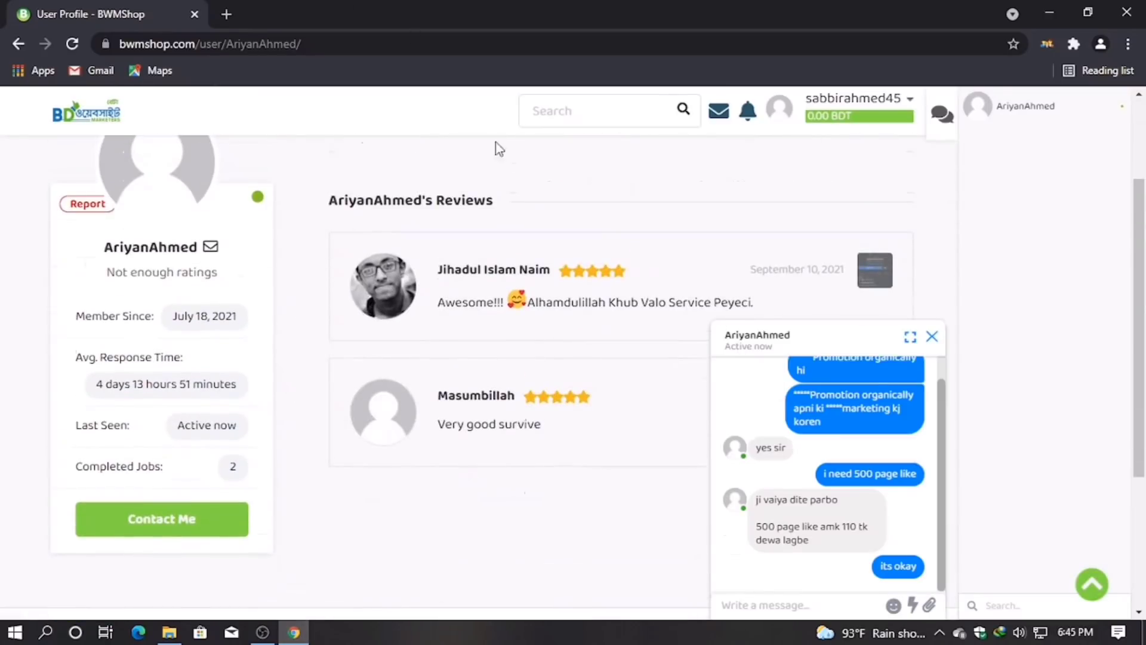
{"action": "scroll", "coordinate": [812, 325], "scroll_direction": "up", "scroll_amount": 3}
{"action": "left_click", "coordinate": [883, 99]}
{"action": "left_click", "coordinate": [954, 190]}
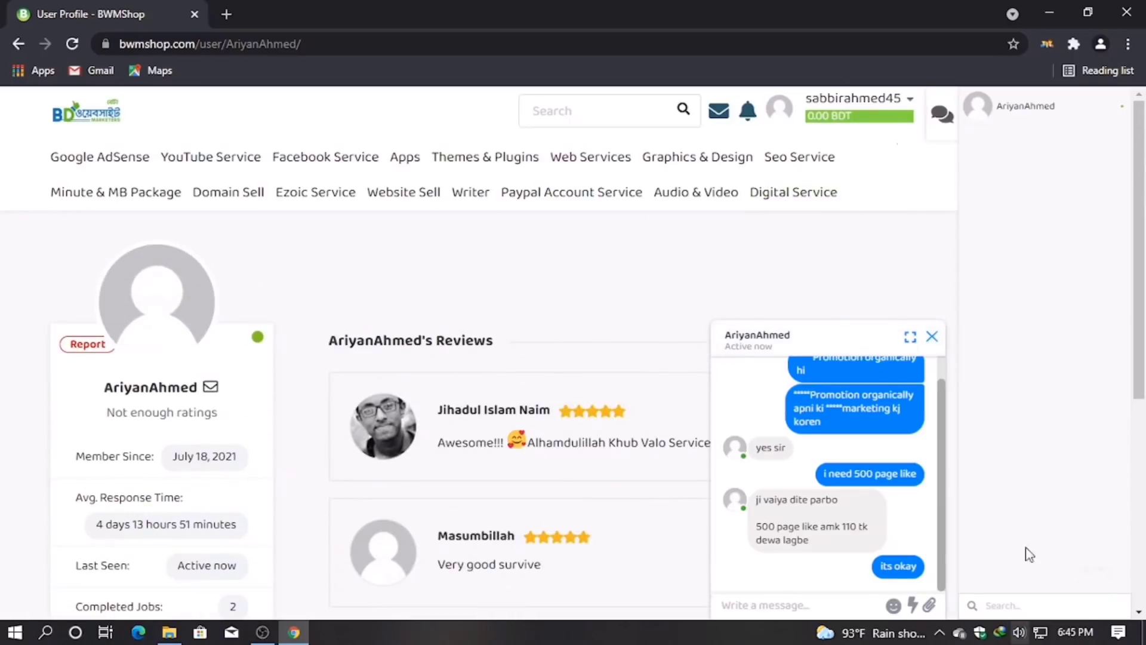
Step: Send the seller the message 'send you gig link'
{"action": "left_click", "coordinate": [771, 604]}
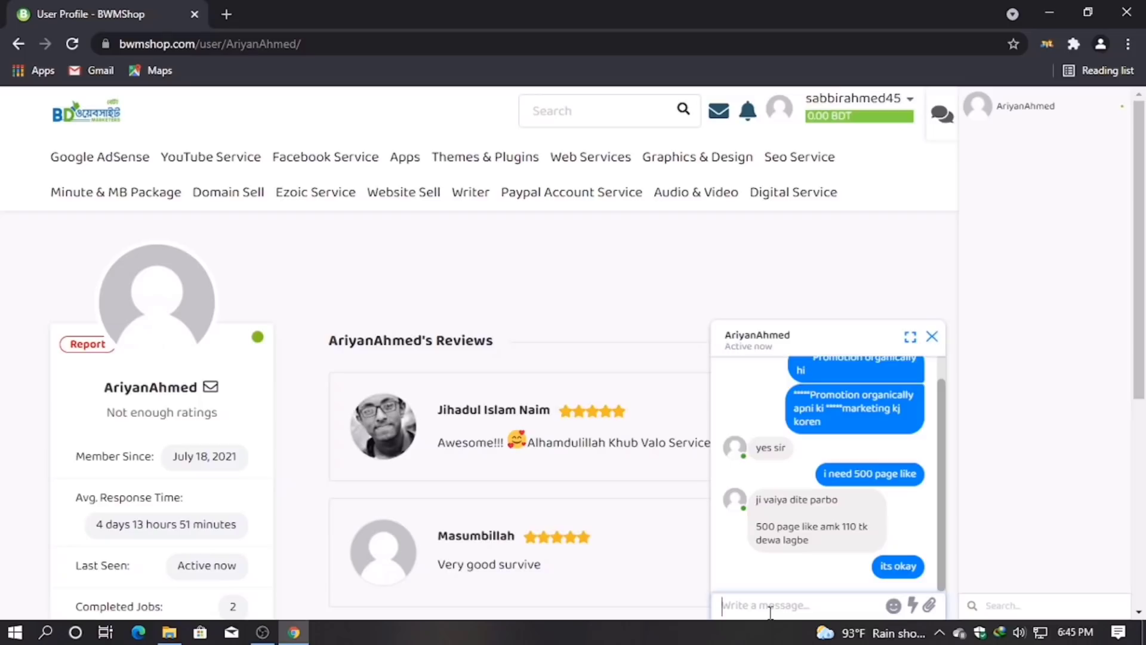
{"action": "type", "text": "senm"}
{"action": "key", "text": "BackSpace"}
{"action": "type", "text": "d"}
{"action": "mouse_move", "coordinate": [604, 156]}
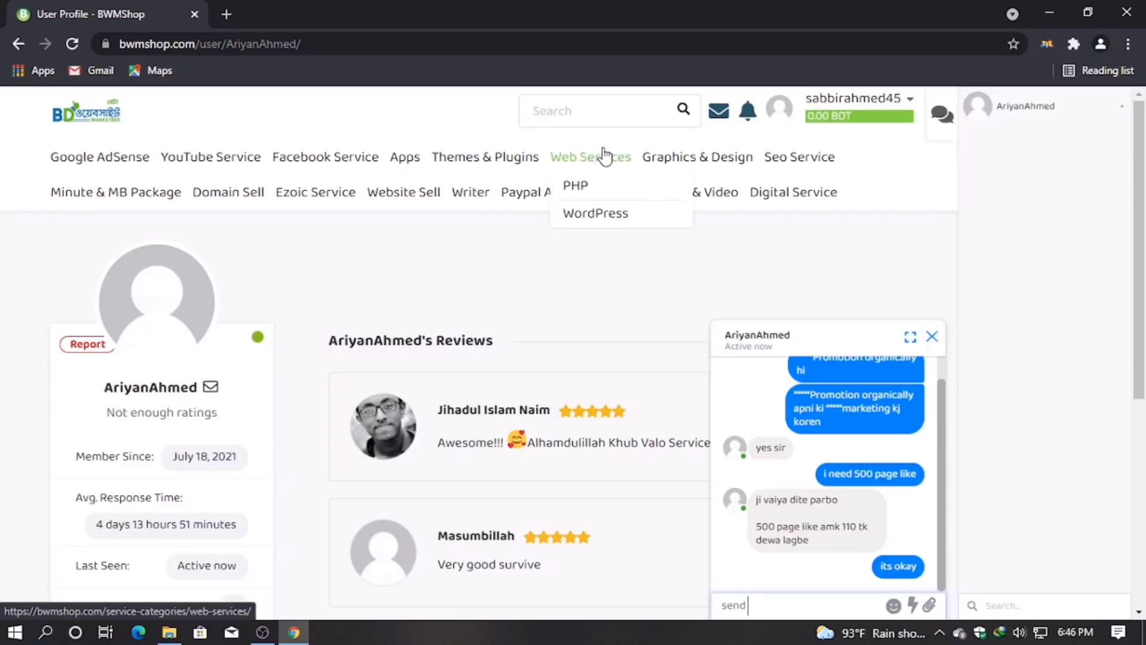
{"action": "type", "text": "you gig link"}
{"action": "key", "text": "Return"}
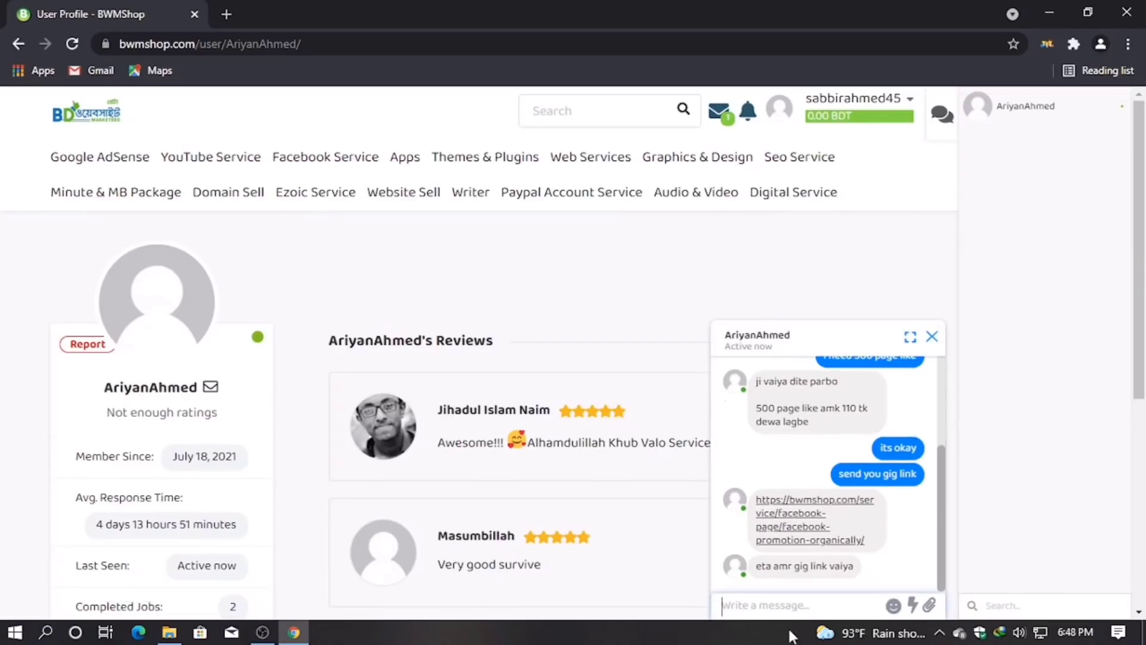
Step: Reply 'wait' once the seller's gig link arrives
{"action": "type", "text": "wit"}
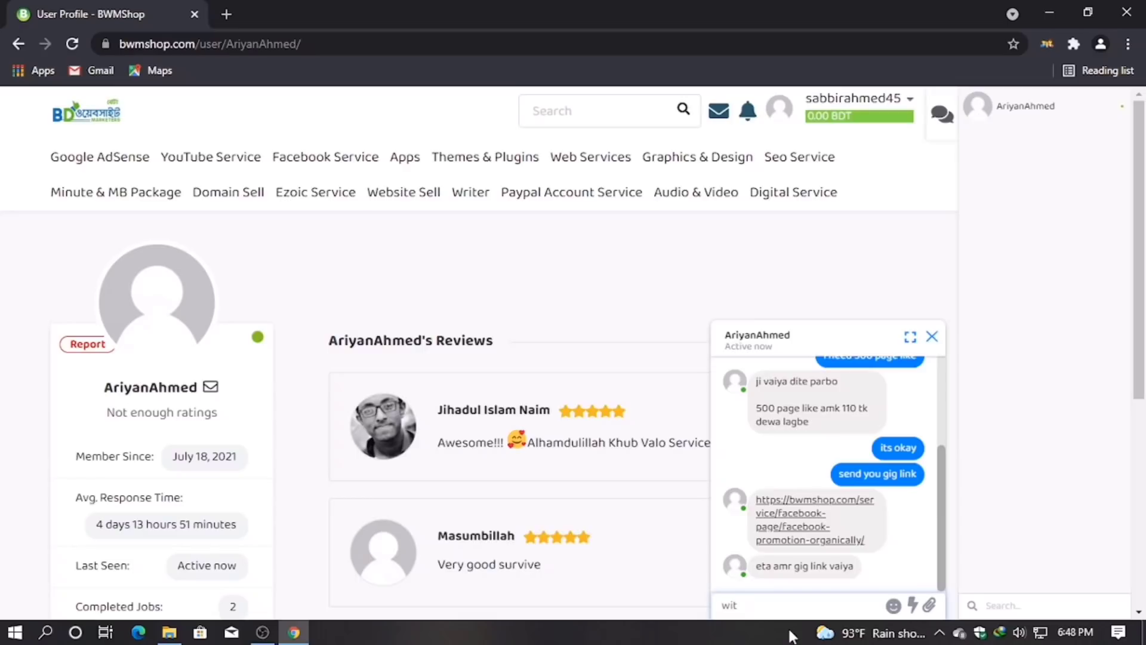
{"action": "type", "text": "e"}
{"action": "key", "text": "BackSpace"}
{"action": "key", "text": "BackSpace"}
{"action": "type", "text": "ait"}
{"action": "key", "text": "Return"}
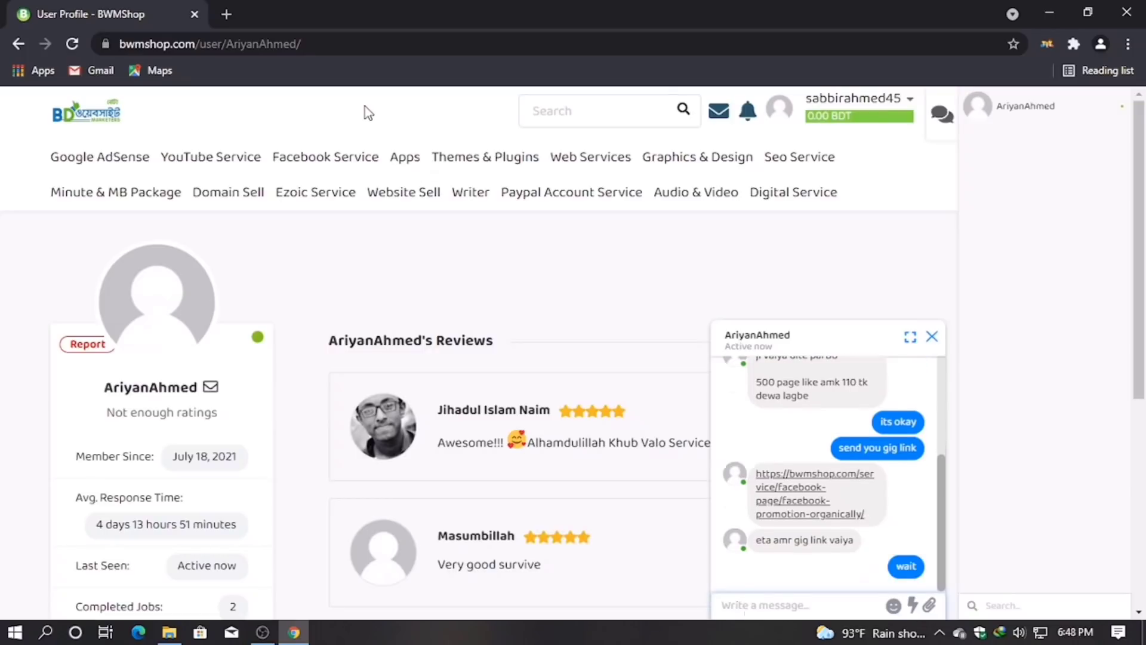
Step: Open the Facebook Promotion organically gig link and send the seller 'ami order kore dicci'
{"action": "left_click", "coordinate": [799, 503]}
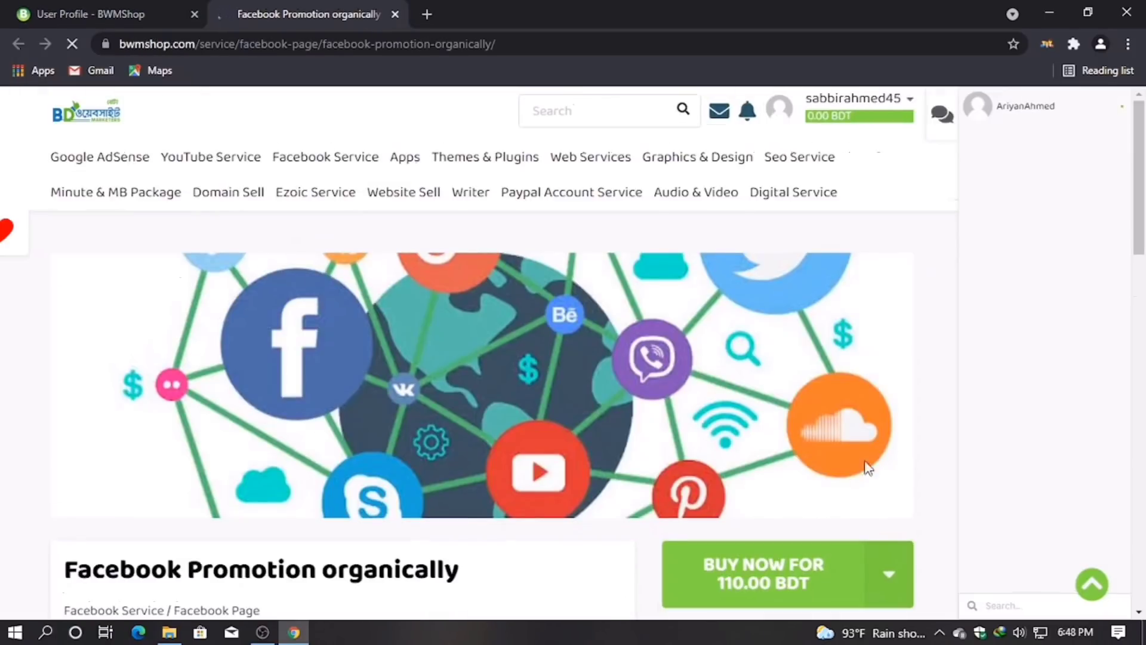
{"action": "scroll", "coordinate": [776, 447], "scroll_direction": "down", "scroll_amount": 5}
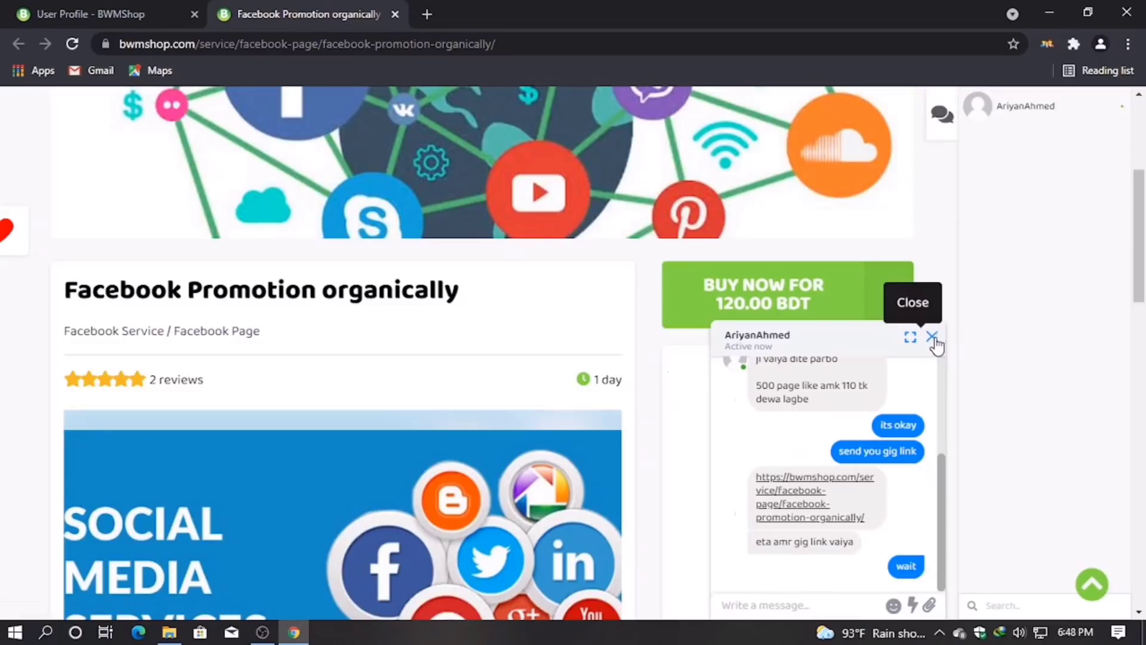
{"action": "left_click", "coordinate": [781, 604]}
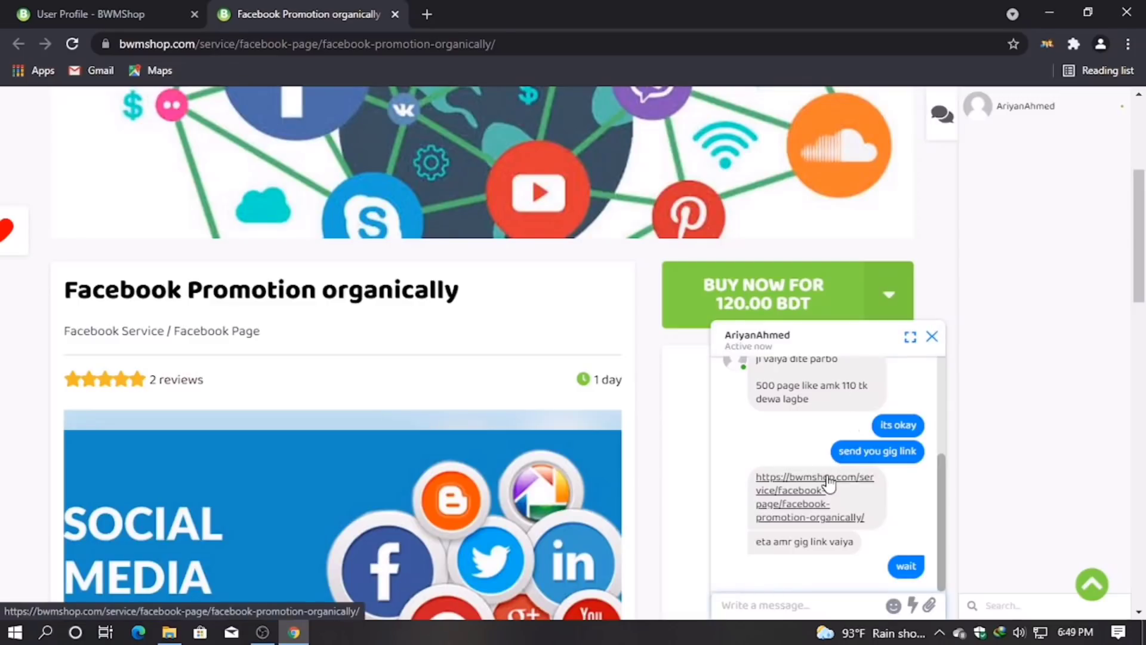
{"action": "type", "text": "ami order kore dicci"}
{"action": "key", "text": "Return"}
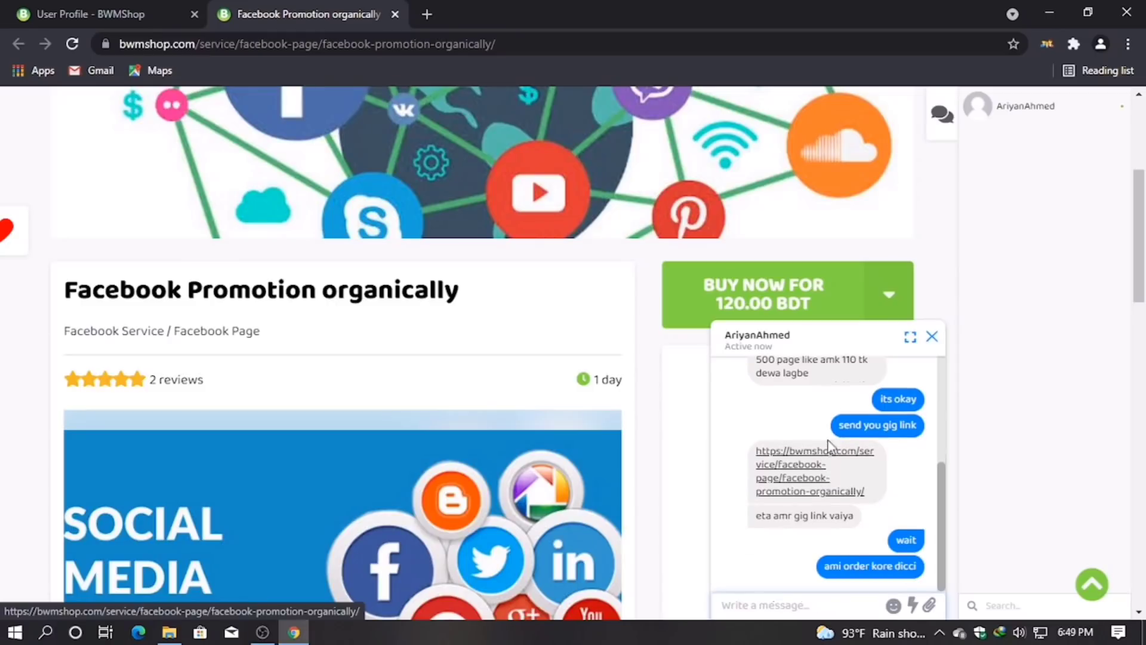
Step: Close the seller chat, leaving the 120.00 BDT gig page in view
{"action": "left_click", "coordinate": [935, 337]}
{"action": "scroll", "coordinate": [844, 345], "scroll_direction": "down", "scroll_amount": 5}
{"action": "scroll", "coordinate": [821, 355], "scroll_direction": "up", "scroll_amount": 5}
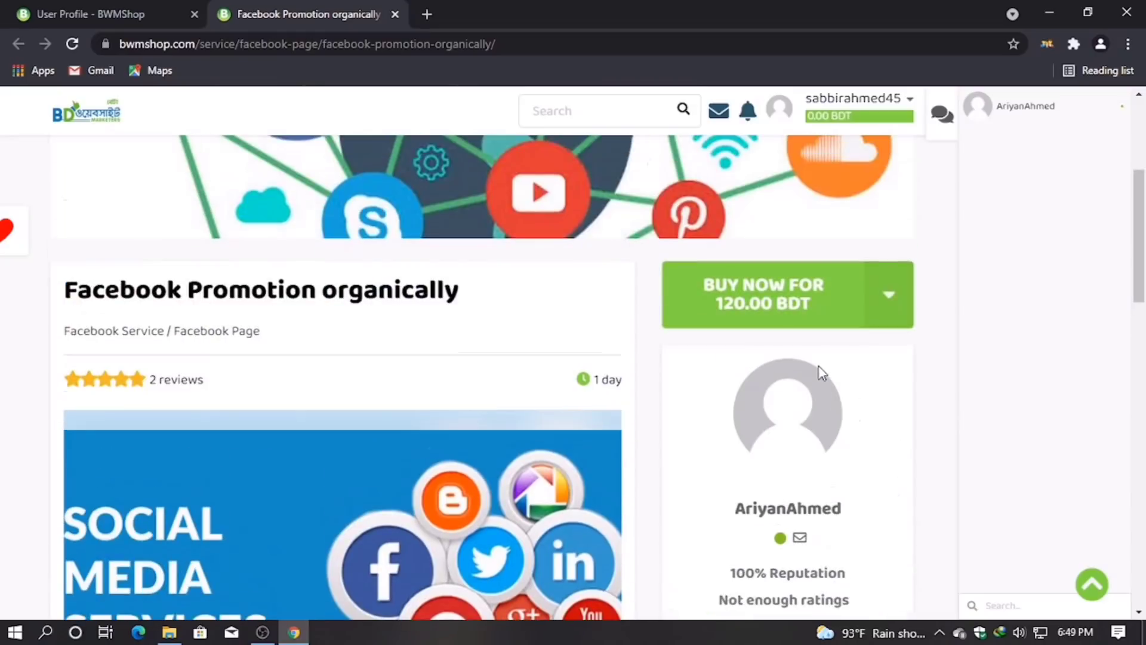
{"action": "mouse_move", "coordinate": [792, 305]}
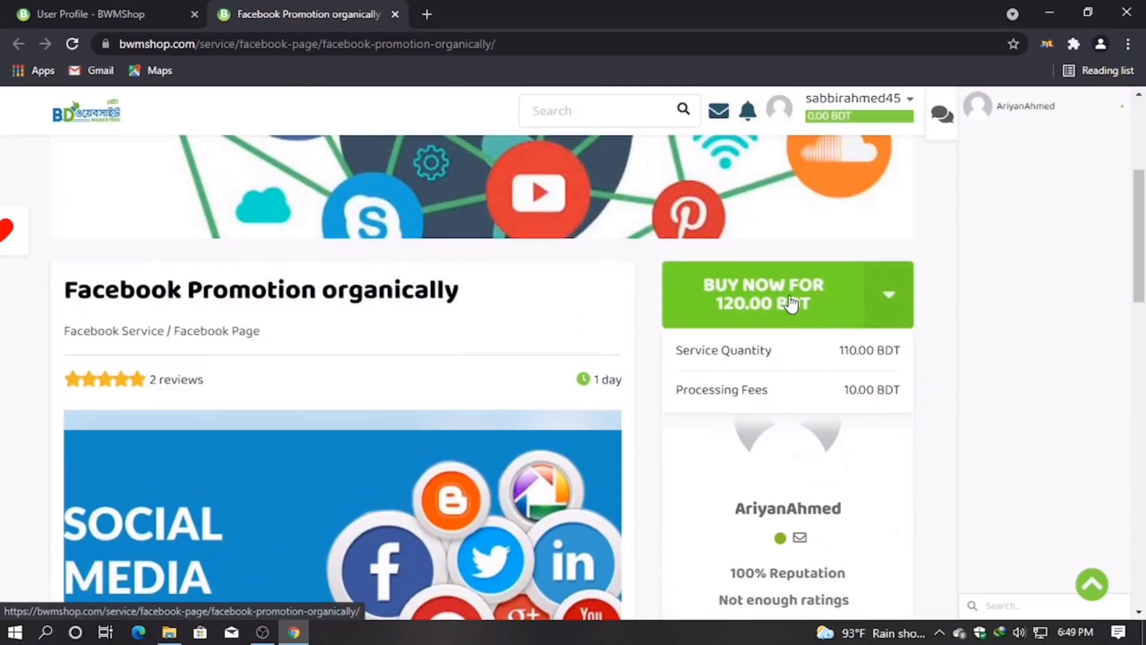
Step: Buy the 120.00 BDT gig with online payment and show aamarPay's Mobile Banking options
{"action": "left_click", "coordinate": [792, 304]}
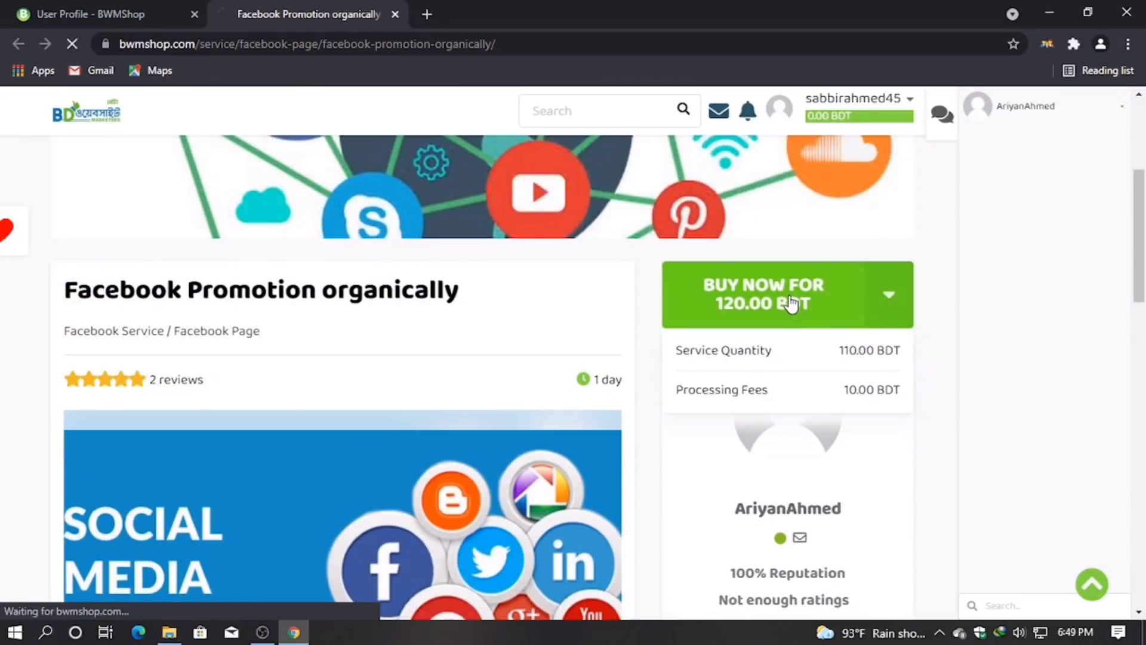
{"action": "scroll", "coordinate": [533, 398], "scroll_direction": "down", "scroll_amount": 4}
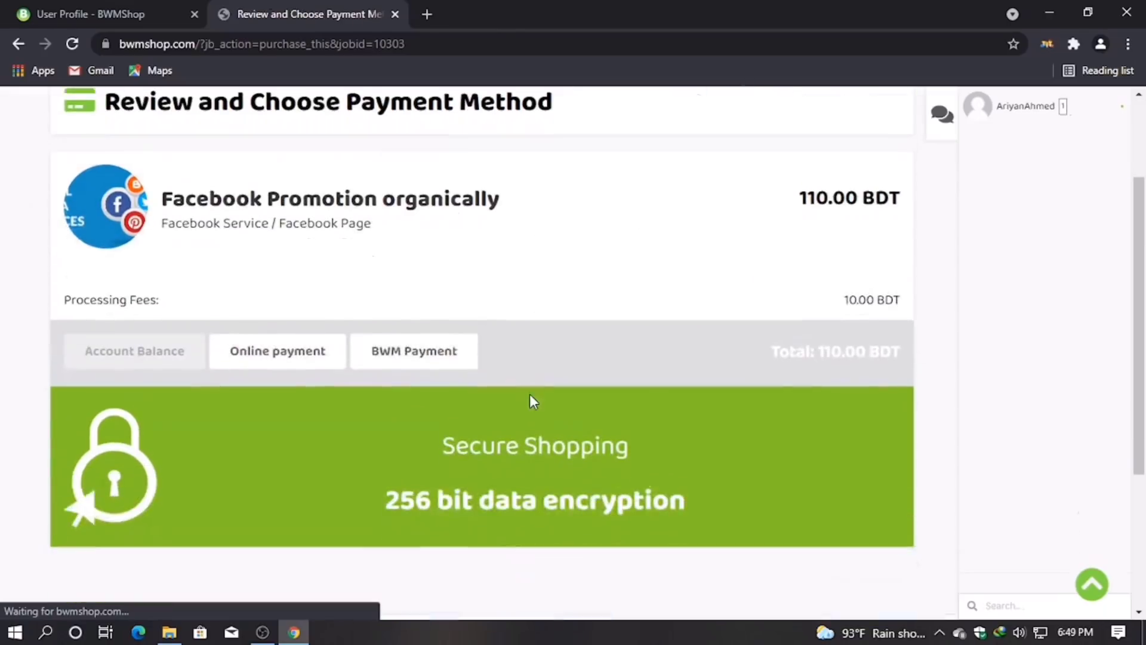
{"action": "scroll", "coordinate": [418, 439], "scroll_direction": "down", "scroll_amount": 2}
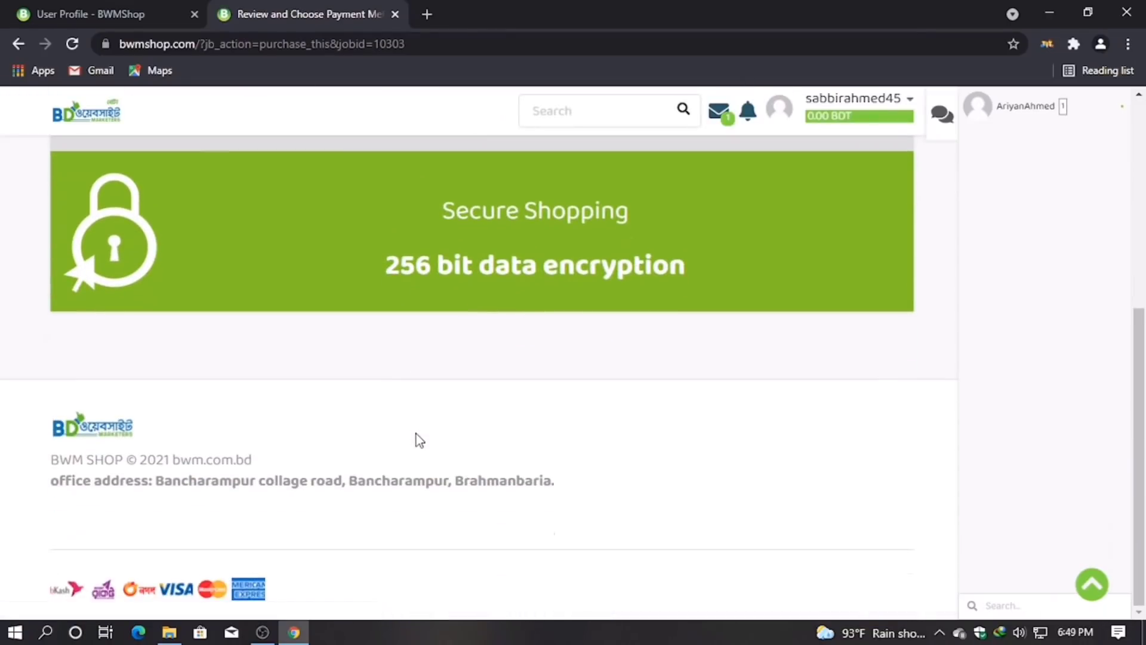
{"action": "scroll", "coordinate": [467, 400], "scroll_direction": "up", "scroll_amount": 5}
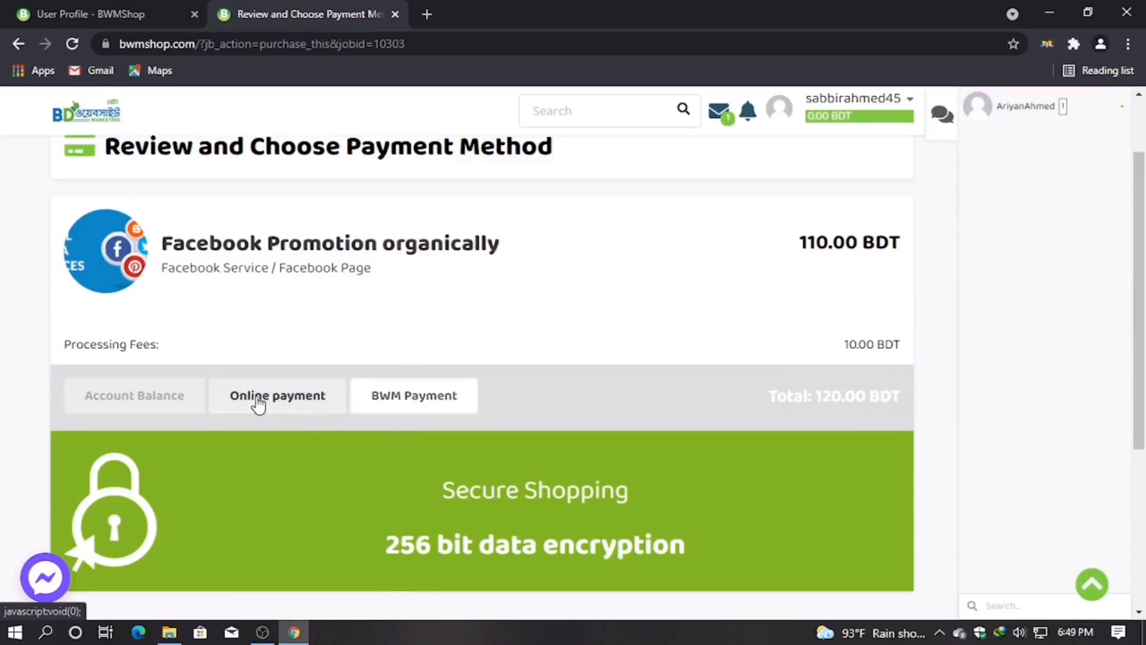
{"action": "left_click", "coordinate": [261, 399]}
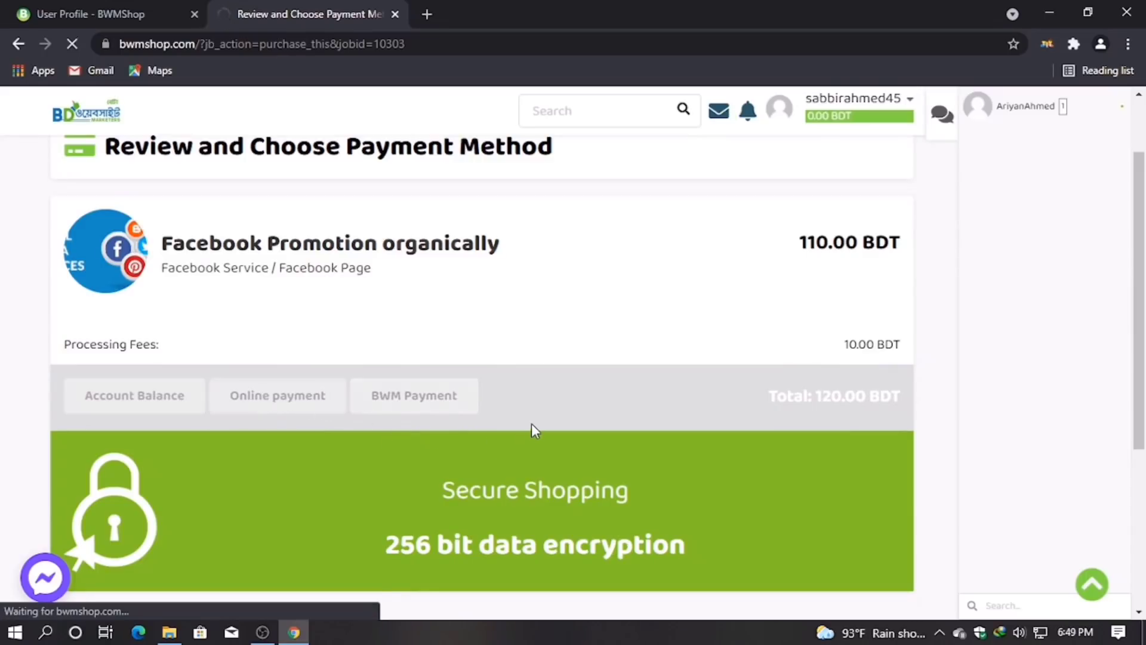
{"action": "scroll", "coordinate": [539, 427], "scroll_direction": "down", "scroll_amount": 4}
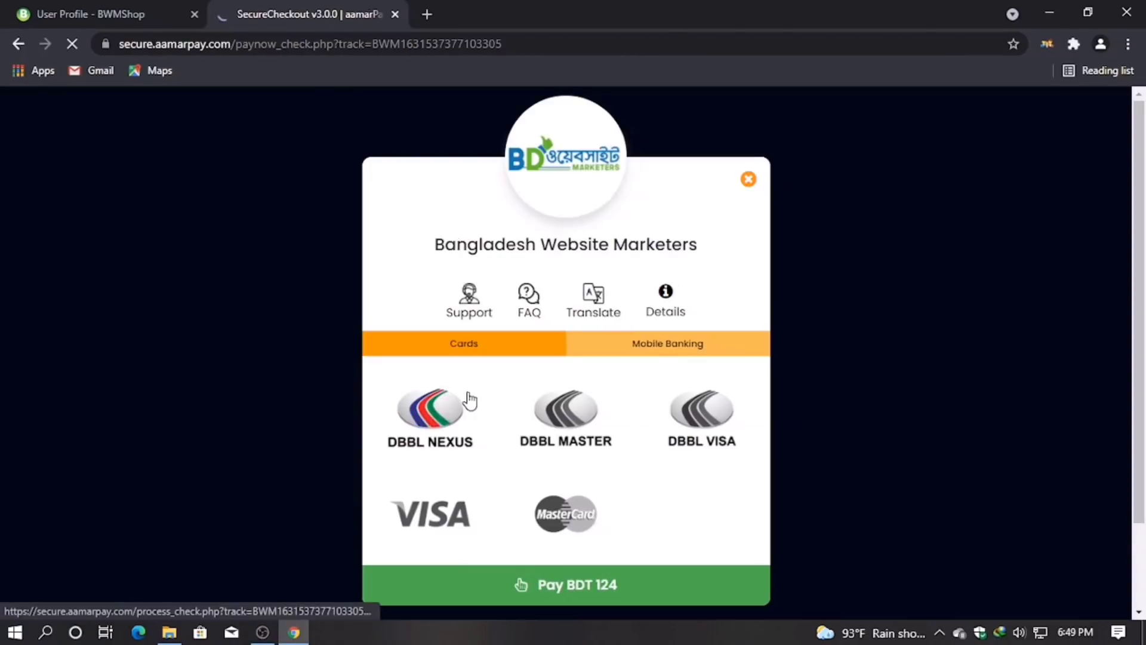
{"action": "left_click", "coordinate": [668, 343]}
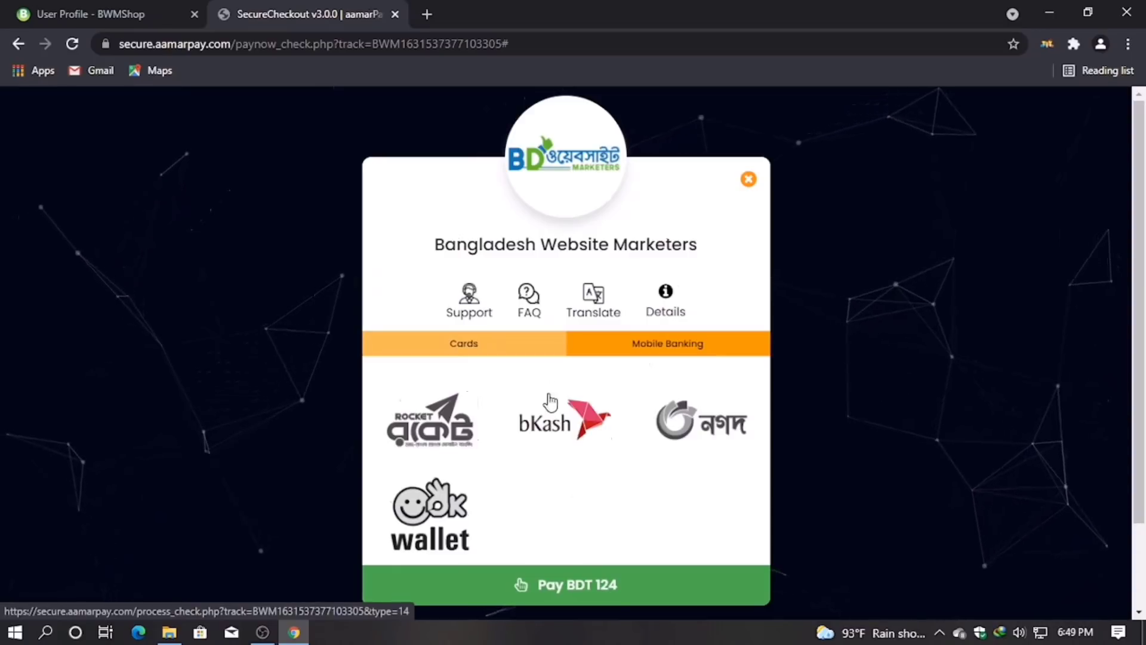
Step: Choose bKash under Mobile Banking for the ৳124.00 payment
{"action": "left_click", "coordinate": [555, 427]}
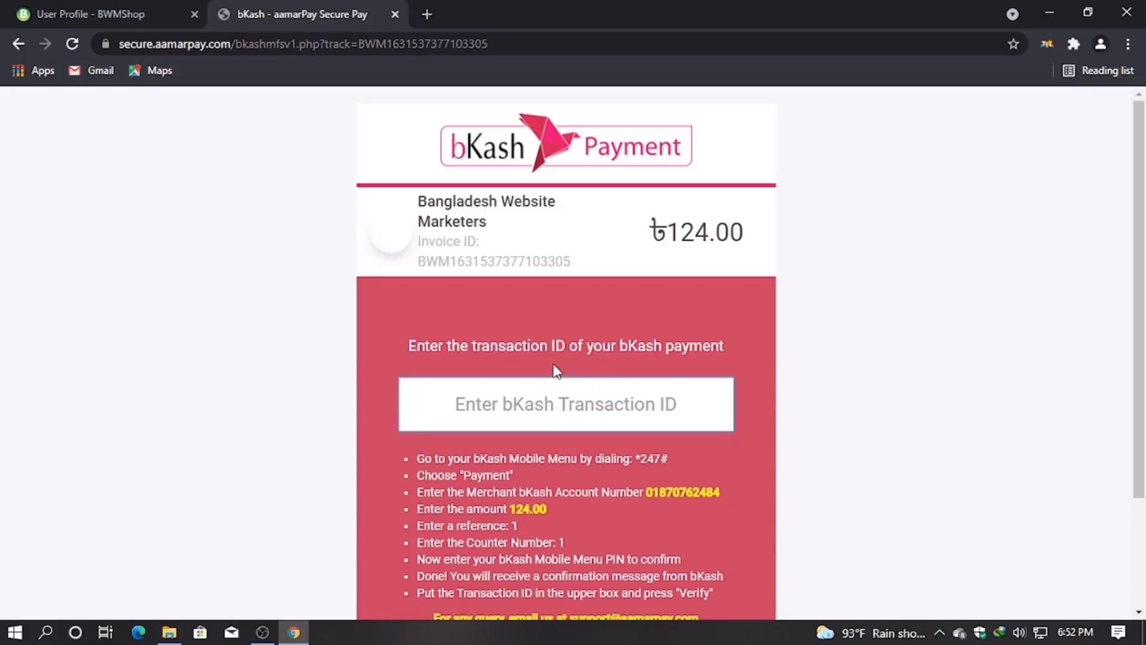
Step: Enter the bKash transaction ID into aamarPay's transaction ID field
{"action": "left_click", "coordinate": [533, 416]}
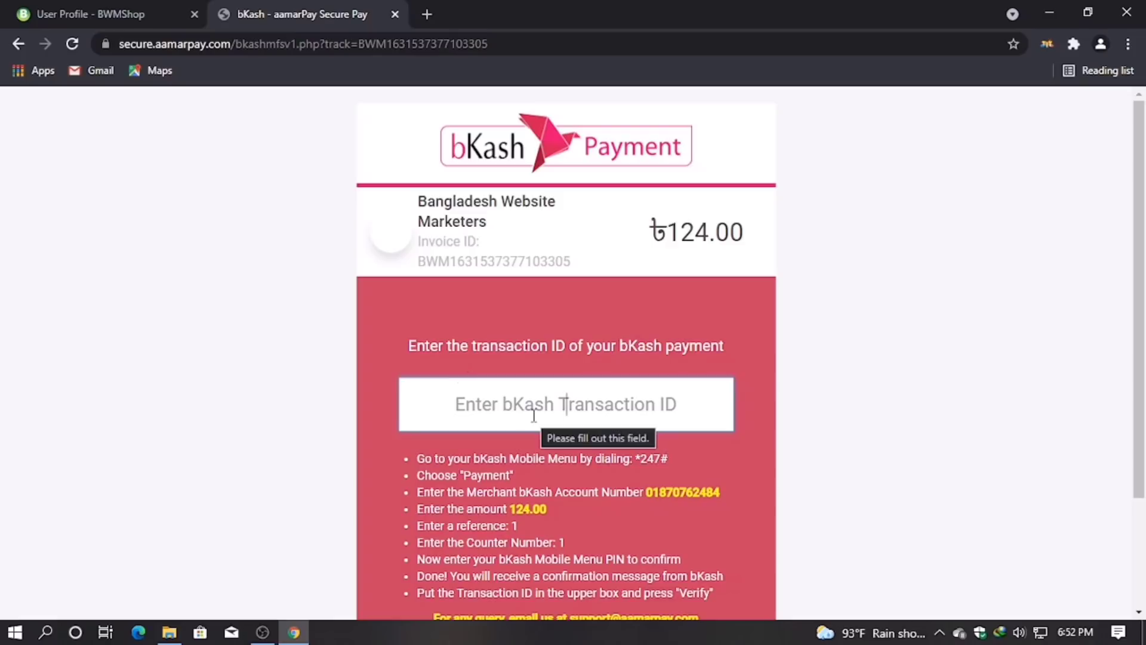
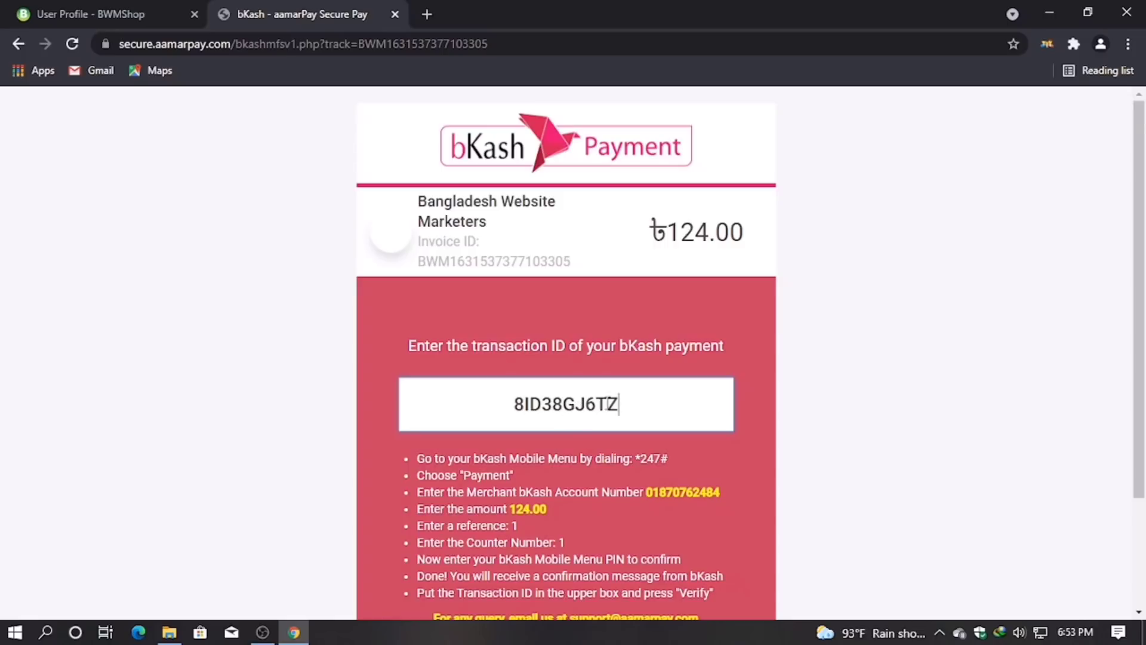
Step: Submit the bKash transaction ID with VERIFY to complete the ৳124.00 payment
{"action": "scroll", "coordinate": [638, 433], "scroll_direction": "down", "scroll_amount": 2}
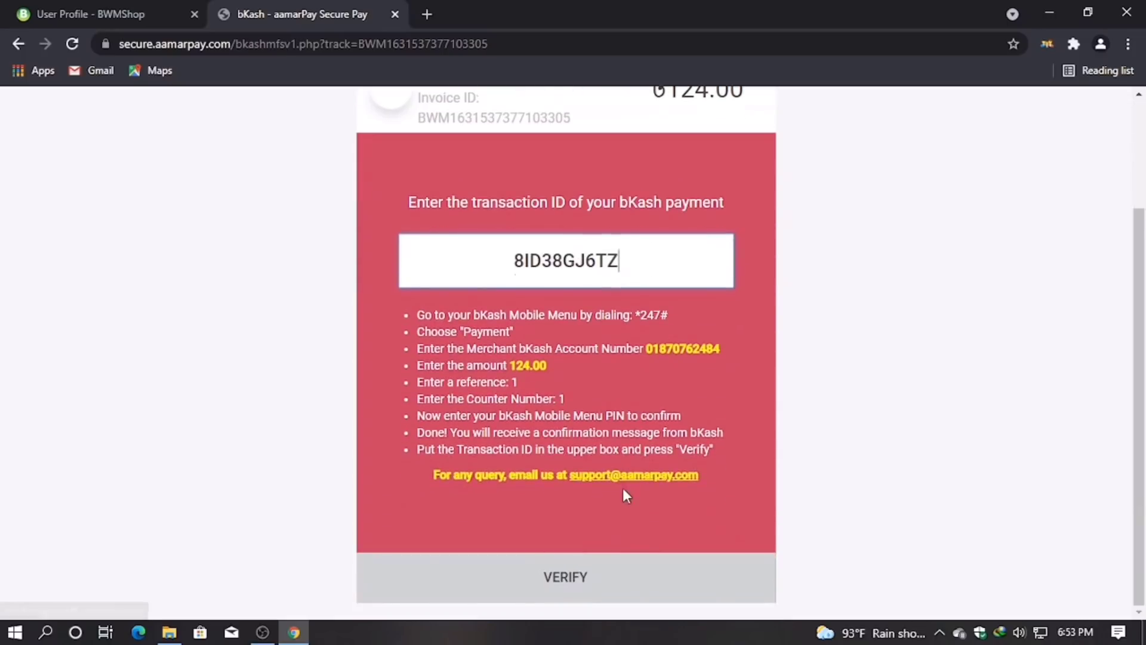
{"action": "left_click", "coordinate": [639, 580]}
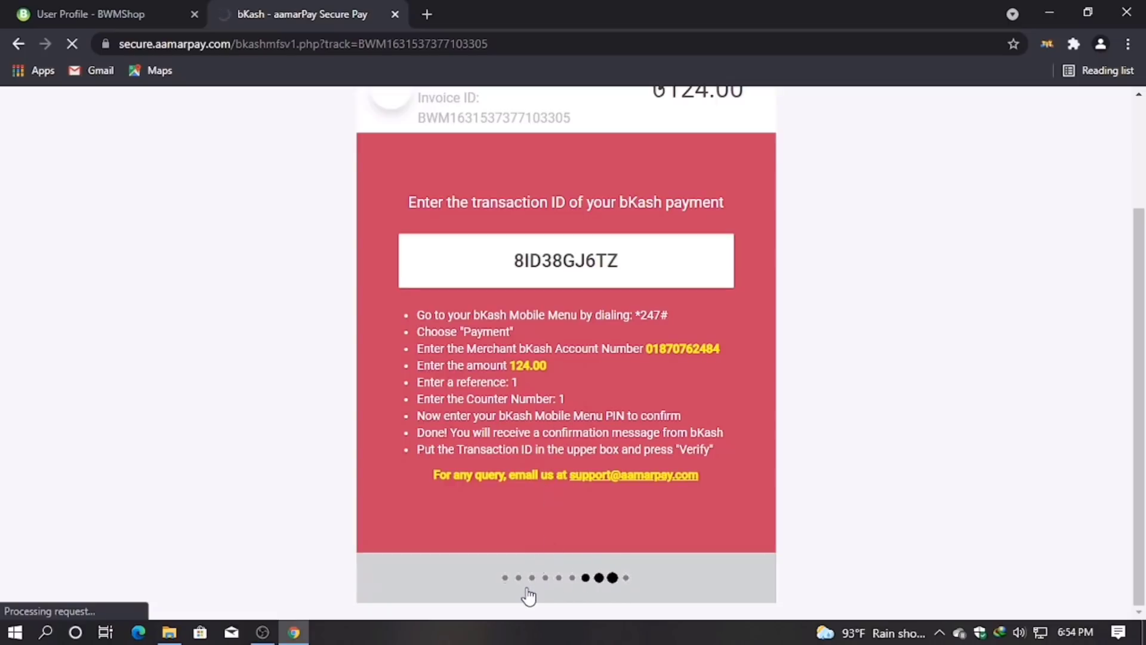
{"action": "scroll", "coordinate": [573, 582], "scroll_direction": "up", "scroll_amount": 3}
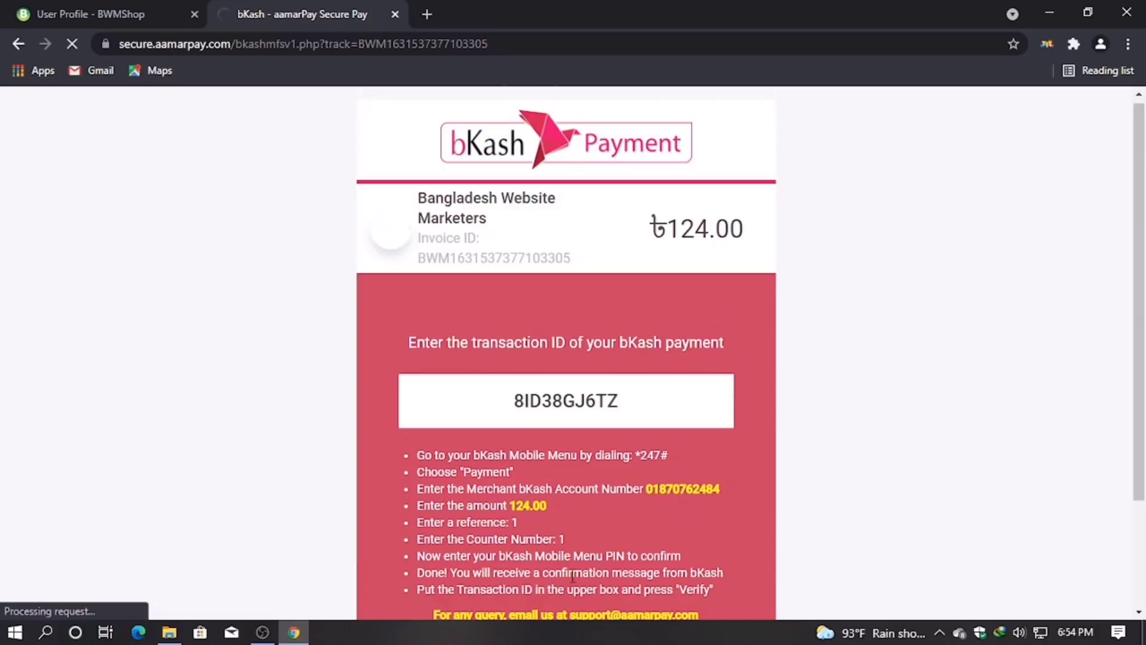
{"action": "scroll", "coordinate": [571, 579], "scroll_direction": "down", "scroll_amount": 3}
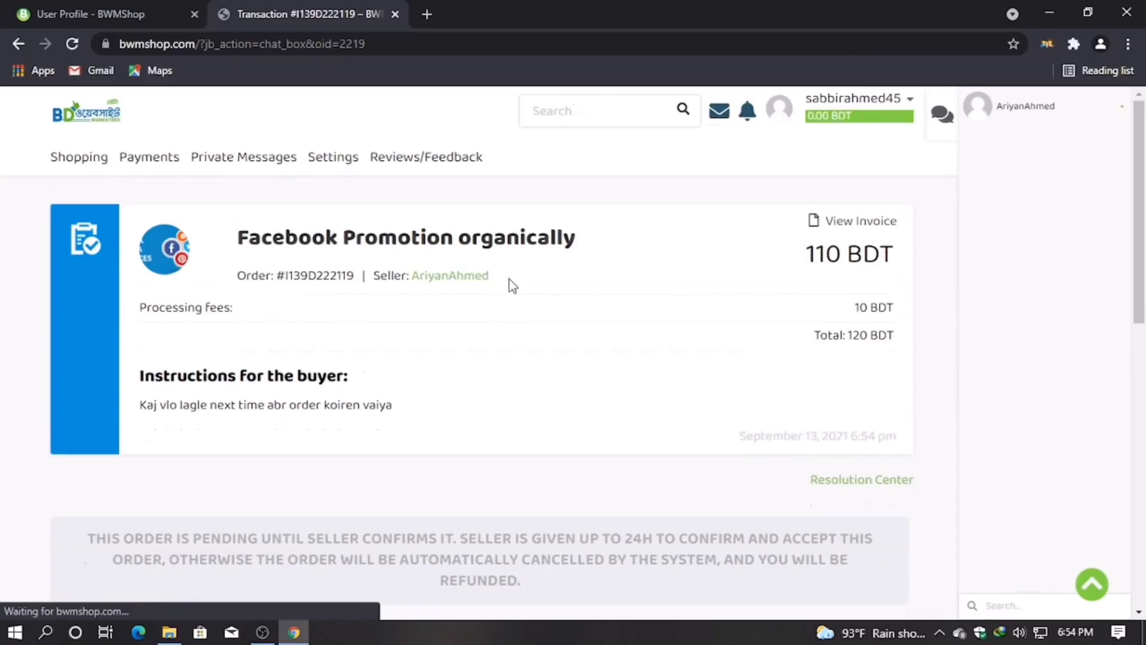
Step: Scroll down the order page to the Send a message box and place the cursor in it
{"action": "scroll", "coordinate": [737, 274], "scroll_direction": "down", "scroll_amount": 1}
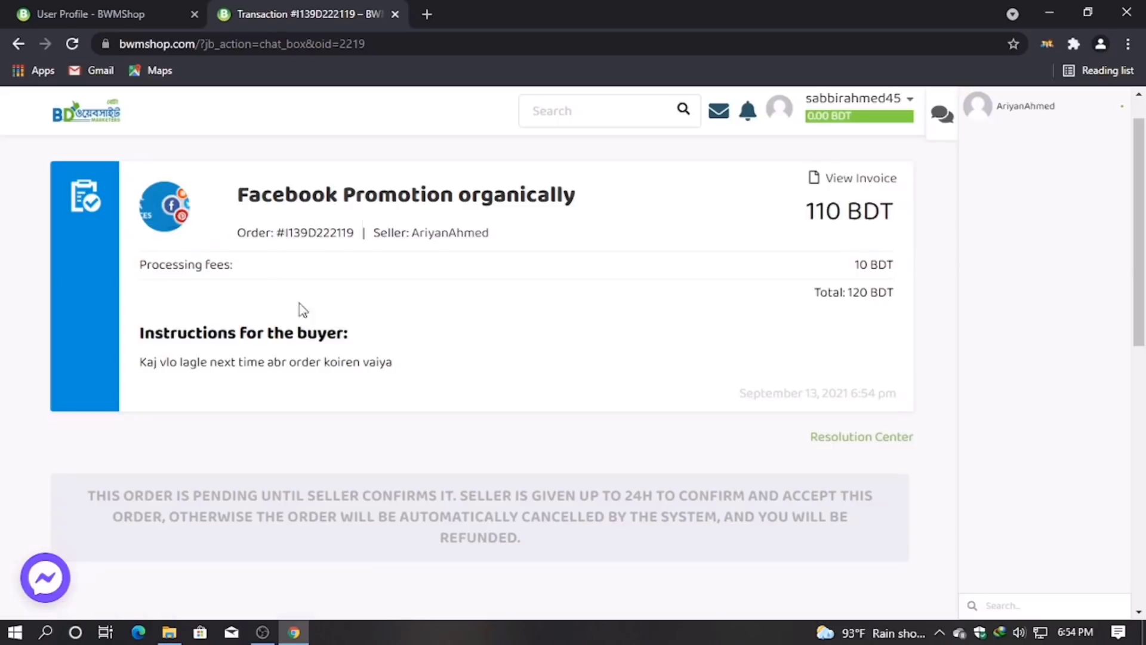
{"action": "scroll", "coordinate": [524, 432], "scroll_direction": "down", "scroll_amount": 5}
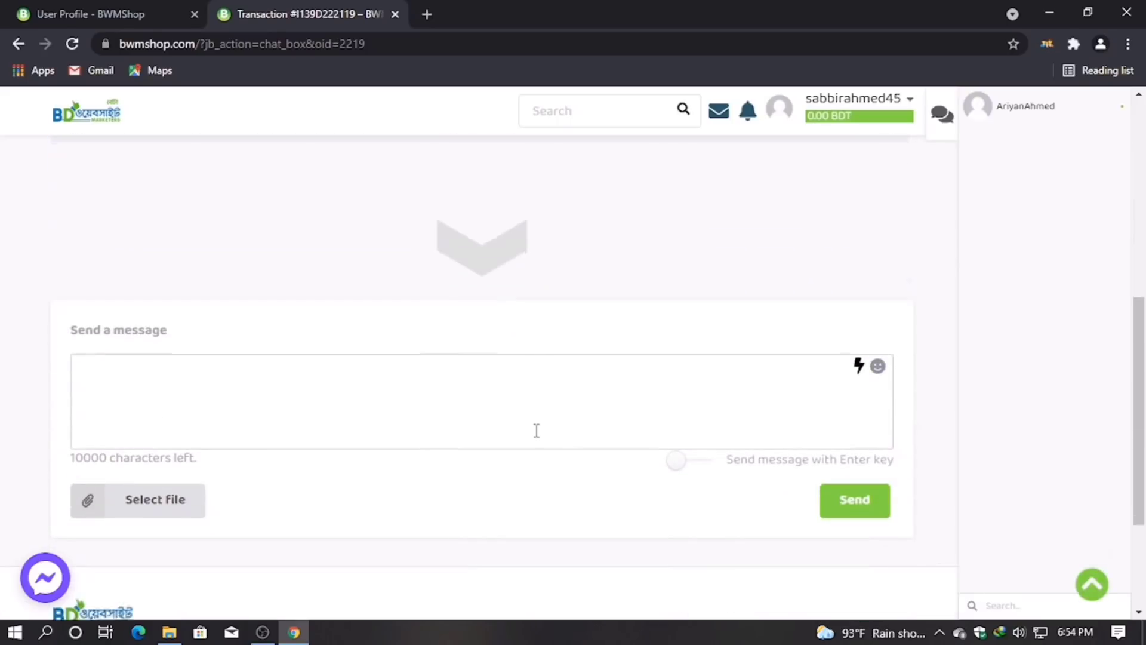
{"action": "left_click", "coordinate": [304, 527]}
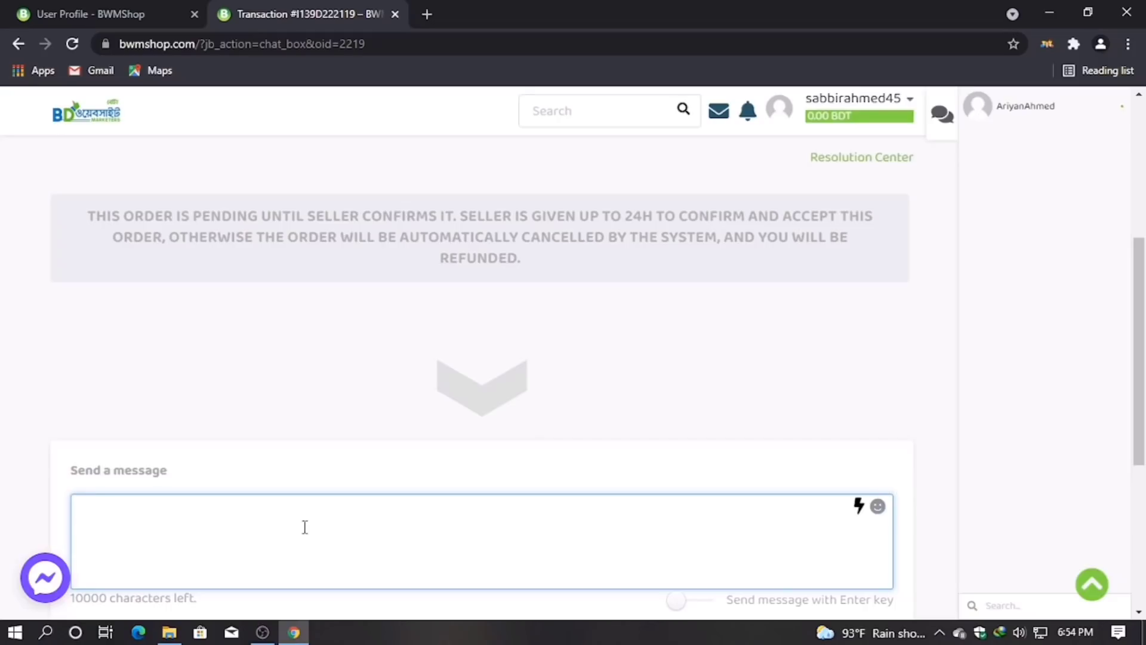
Step: Send the seller 'my page name : socail media servies' in the order chat
{"action": "type", "text": "oe"}
{"action": "key", "text": "BackSpace"}
{"action": "type", "text": "my page name : socail"}
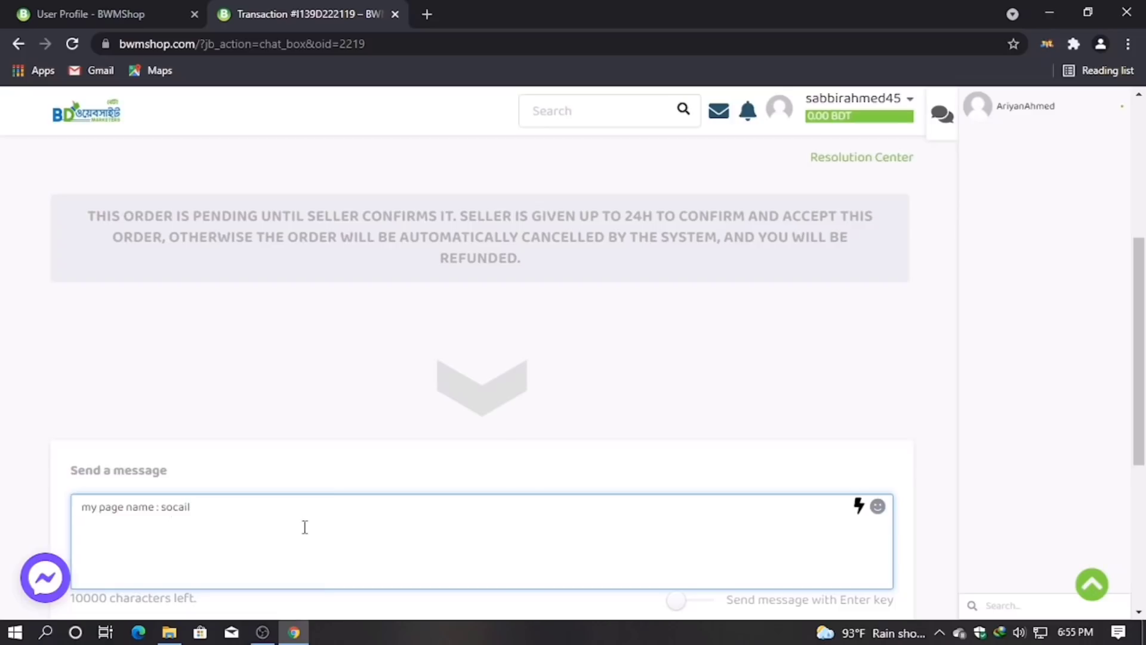
{"action": "key", "text": "BackSpace"}
{"action": "key", "text": "BackSpace"}
{"action": "key", "text": "BackSpace"}
{"action": "type", "text": "ail"}
{"action": "key", "text": "BackSpace"}
{"action": "key", "text": "BackSpace"}
{"action": "key", "text": "BackSpace"}
{"action": "key", "text": "BackSpace"}
{"action": "key", "text": "BackSpace"}
{"action": "key", "text": "BackSpace"}
{"action": "type", "text": "c"}
{"action": "type", "text": "ail media marketing"}
{"action": "key", "text": "BackSpace"}
{"action": "key", "text": "BackSpace"}
{"action": "key", "text": "BackSpace"}
{"action": "key", "text": "BackSpace"}
{"action": "key", "text": "BackSpace"}
{"action": "key", "text": "BackSpace"}
{"action": "key", "text": "BackSpace"}
{"action": "type", "text": "servies"}
{"action": "key", "text": "Return"}
{"action": "scroll", "coordinate": [305, 527], "scroll_direction": "down", "scroll_amount": 5}
Step: Send the page-name message to the seller and check the order page for the 'ok vaiya' reply
{"action": "left_click", "coordinate": [853, 363]}
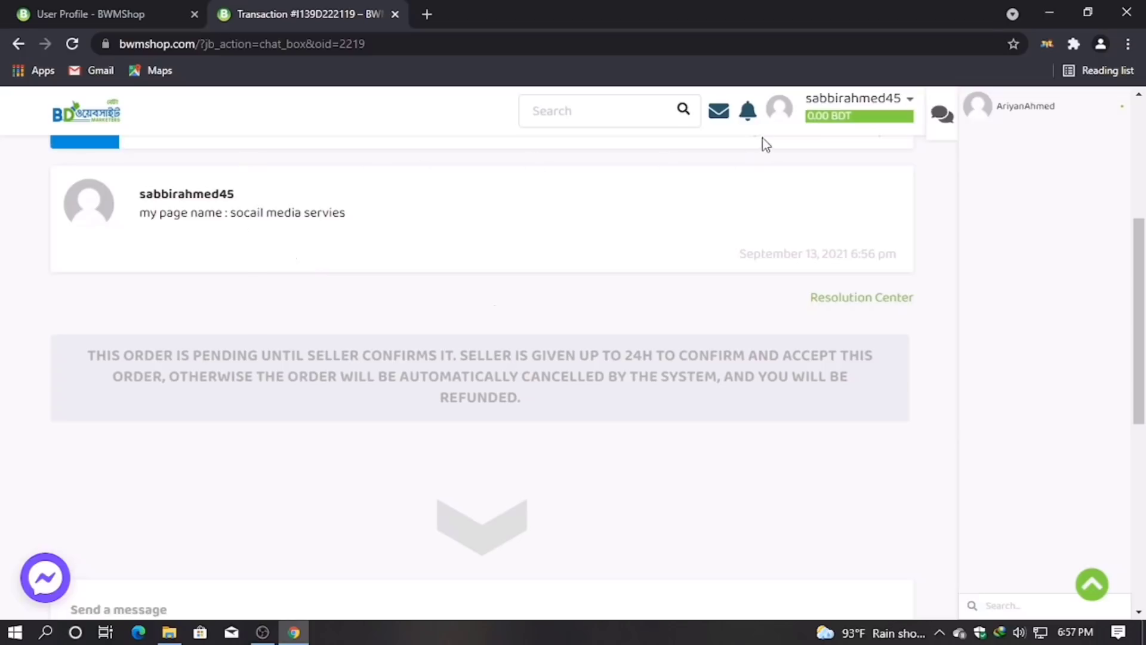
{"action": "scroll", "coordinate": [570, 349], "scroll_direction": "down", "scroll_amount": 5}
{"action": "scroll", "coordinate": [939, 187], "scroll_direction": "up", "scroll_amount": 7}
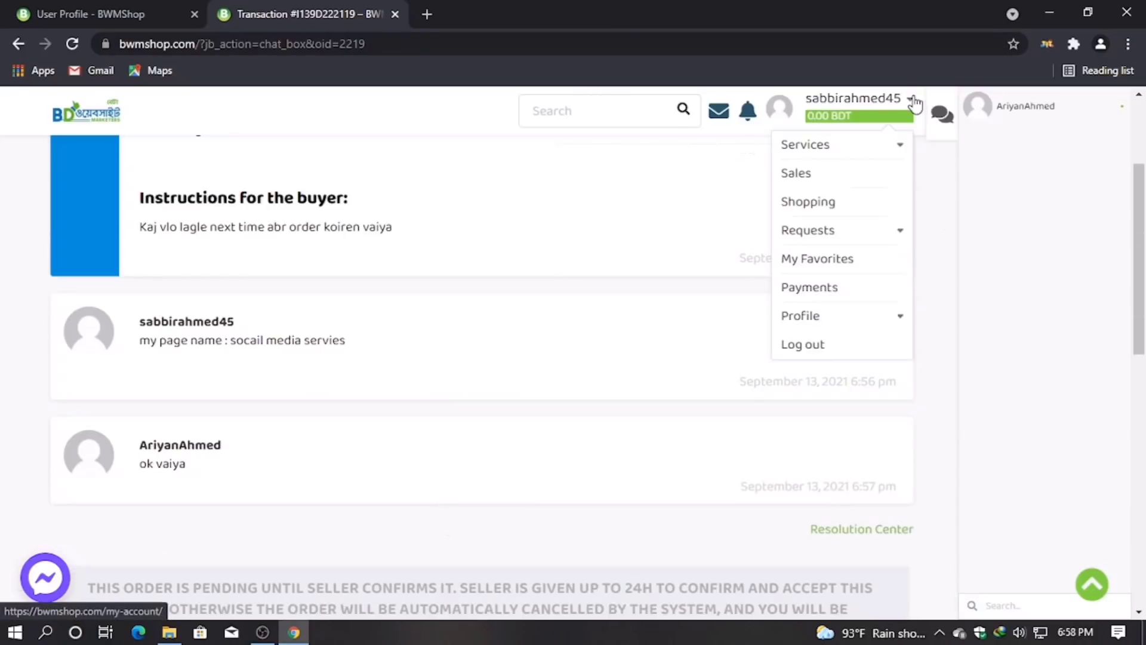
{"action": "mouse_move", "coordinate": [766, 130]}
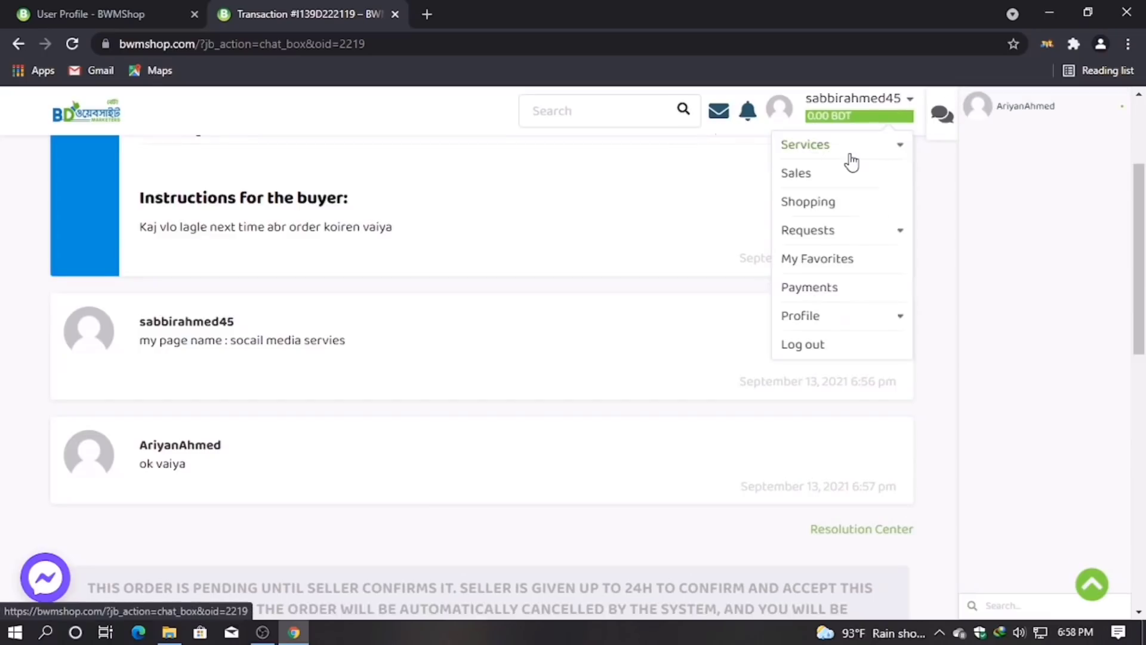
{"action": "scroll", "coordinate": [289, 327], "scroll_direction": "up", "scroll_amount": 3}
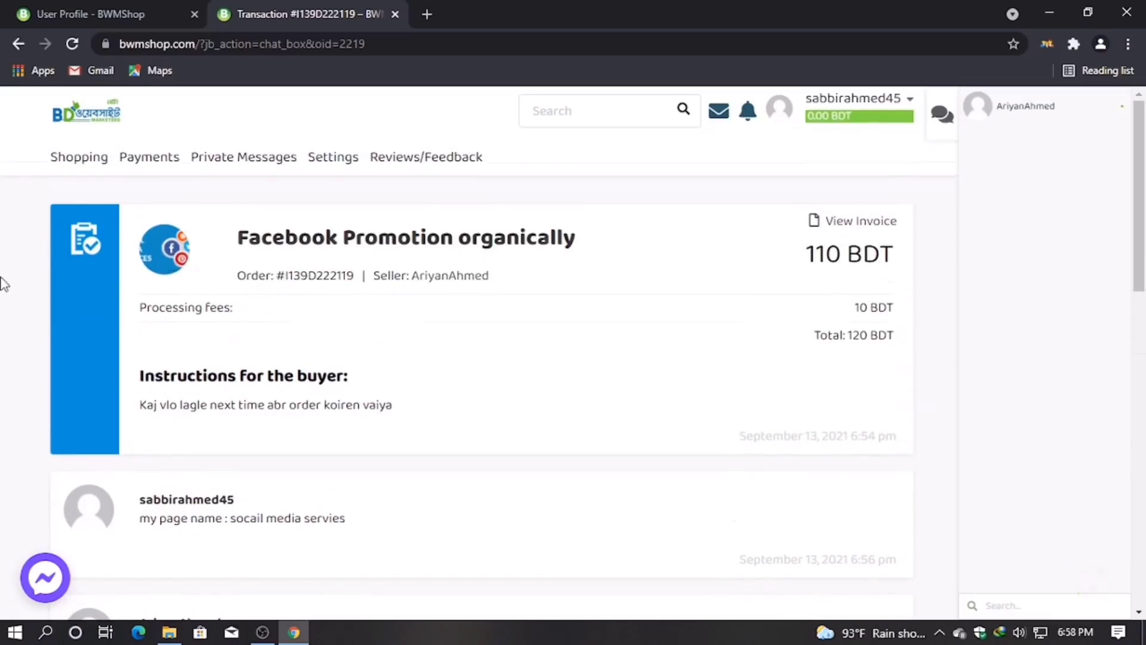
{"action": "key", "text": "ctrl+a"}
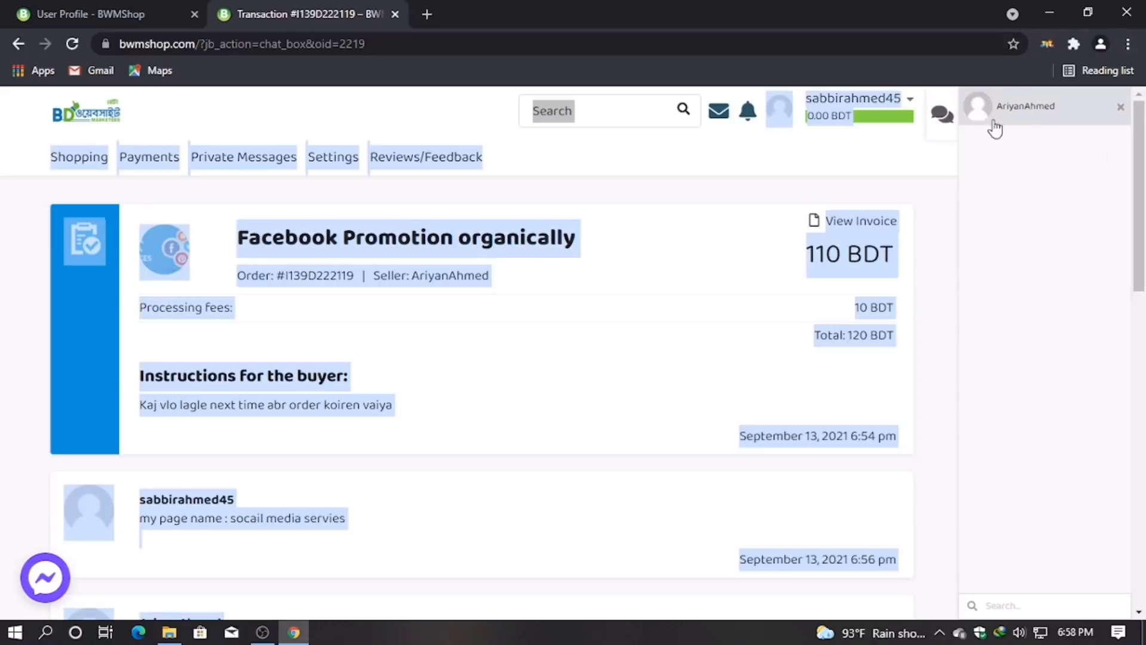
{"action": "left_click", "coordinate": [1046, 169]}
Step: Open the chat conversation with the seller from the messages dropdown
{"action": "mouse_move", "coordinate": [878, 128]}
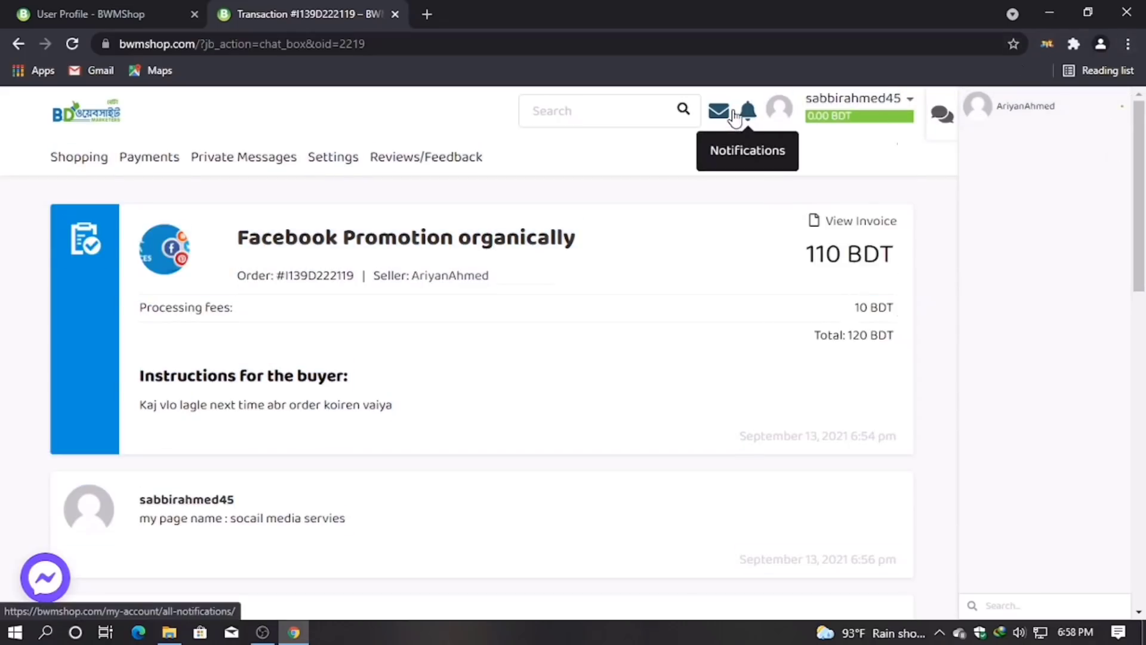
{"action": "mouse_move", "coordinate": [719, 113]}
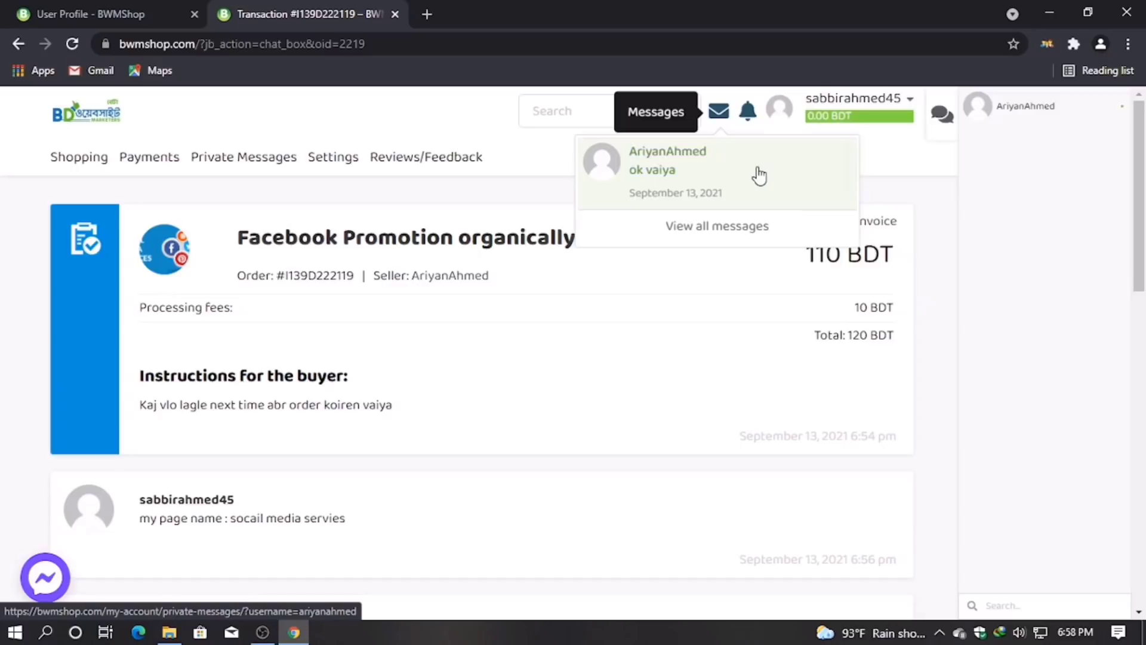
{"action": "left_click", "coordinate": [741, 175]}
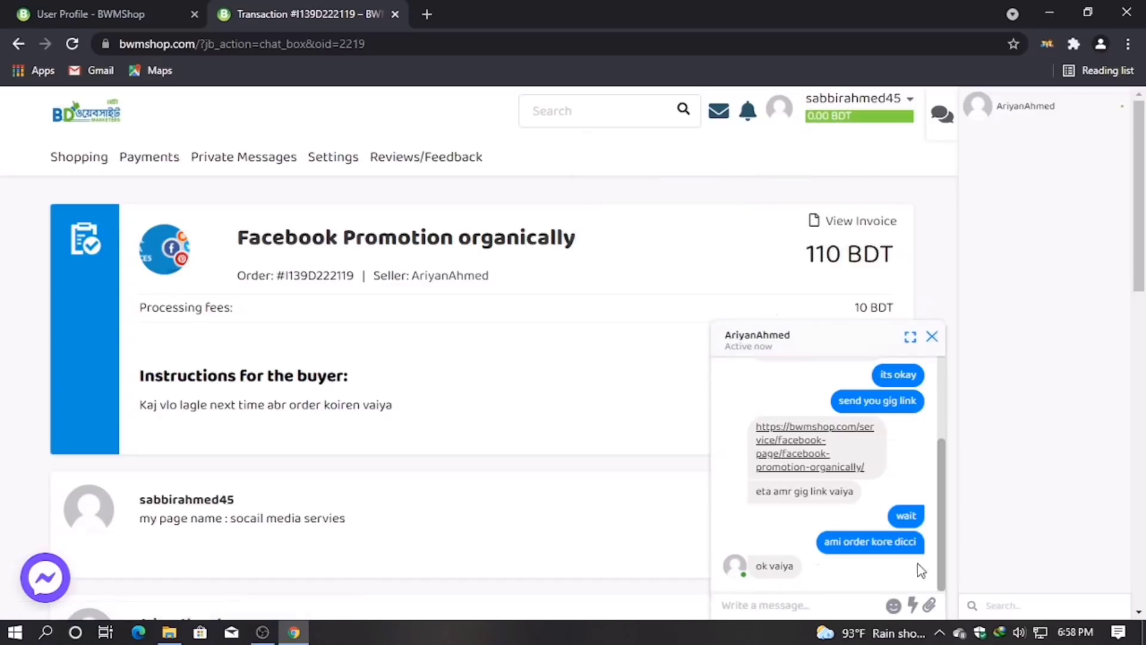
{"action": "scroll", "coordinate": [911, 555], "scroll_direction": "down", "scroll_amount": 2}
{"action": "left_click", "coordinate": [822, 603]}
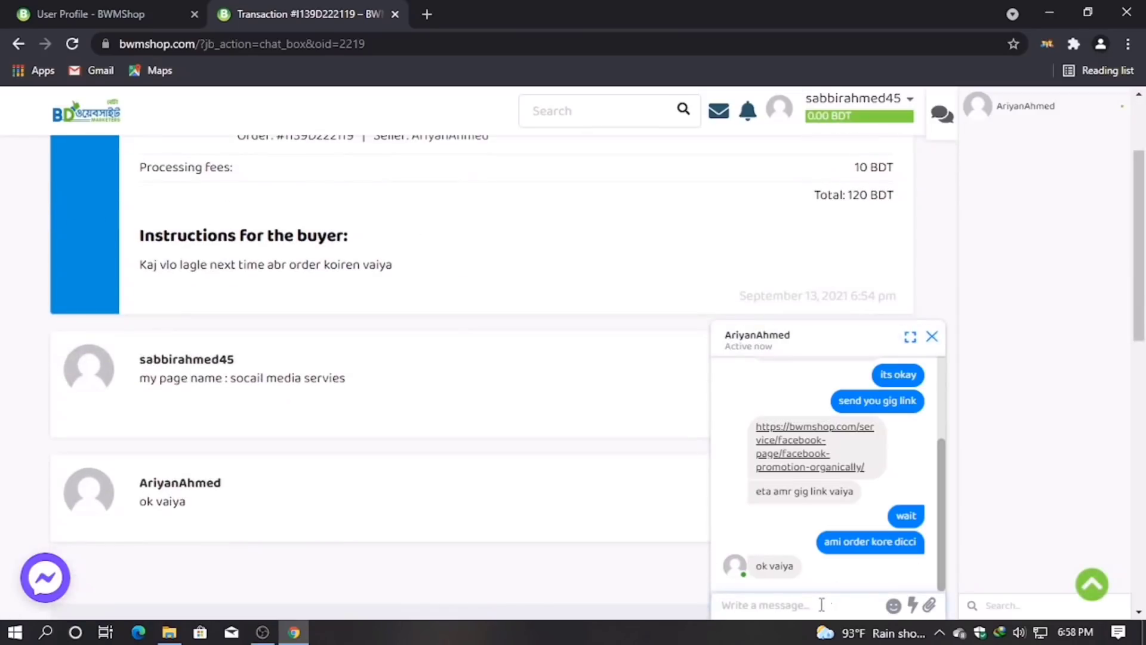
Step: Send the seller the chat message 'kj ta run kore den'
{"action": "type", "text": "orp"}
{"action": "key", "text": "BackSpace"}
{"action": "type", "text": "kj ta run kore n"}
{"action": "key", "text": "BackSpace"}
{"action": "type", "text": "="}
{"action": "type", "text": " de"}
{"action": "type", "text": "n"}
{"action": "key", "text": "Return"}
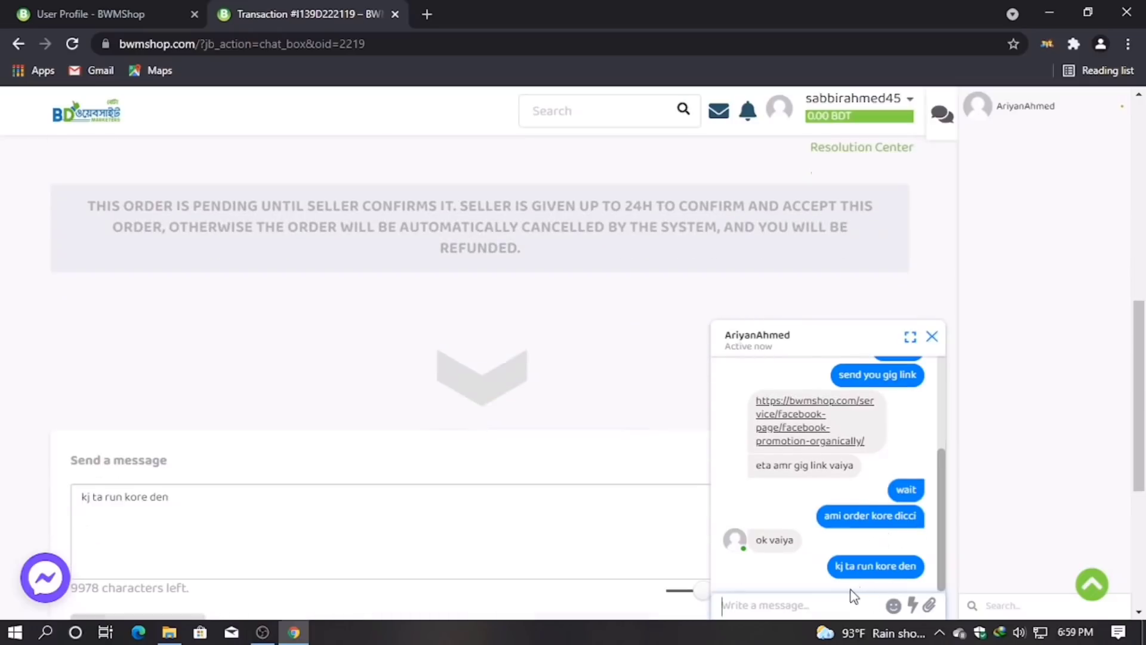
Step: Clear the stray letter from the chat box and close the seller chat window
{"action": "type", "text": "k"}
{"action": "key", "text": "BackSpace"}
{"action": "key", "text": "BackSpace"}
{"action": "scroll", "coordinate": [683, 476], "scroll_direction": "down", "scroll_amount": 5}
{"action": "left_click", "coordinate": [931, 337]}
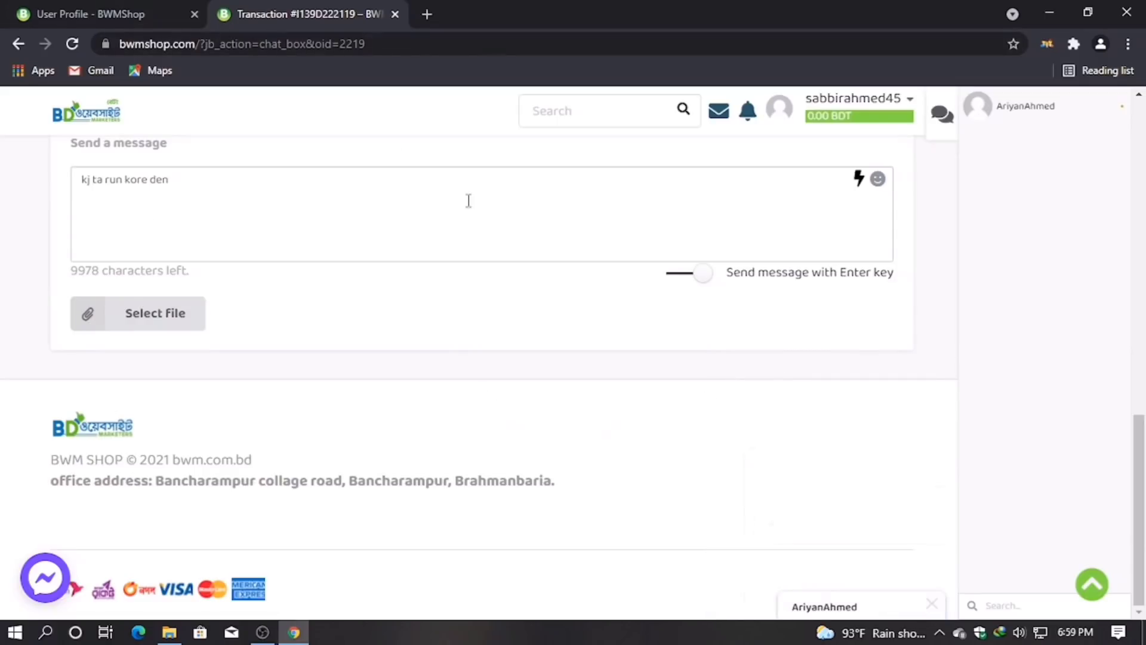
Step: Reload the order page to empty its message box, then open the Facebook Promotion organically service page
{"action": "scroll", "coordinate": [589, 384], "scroll_direction": "up", "scroll_amount": 15}
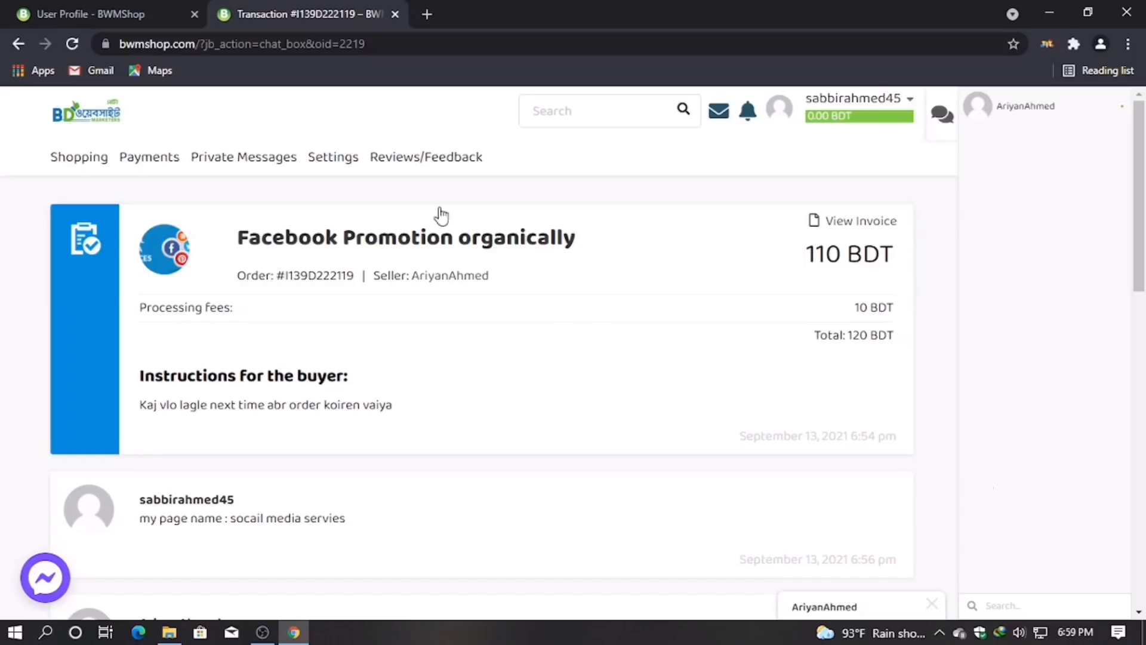
{"action": "left_click", "coordinate": [72, 44]}
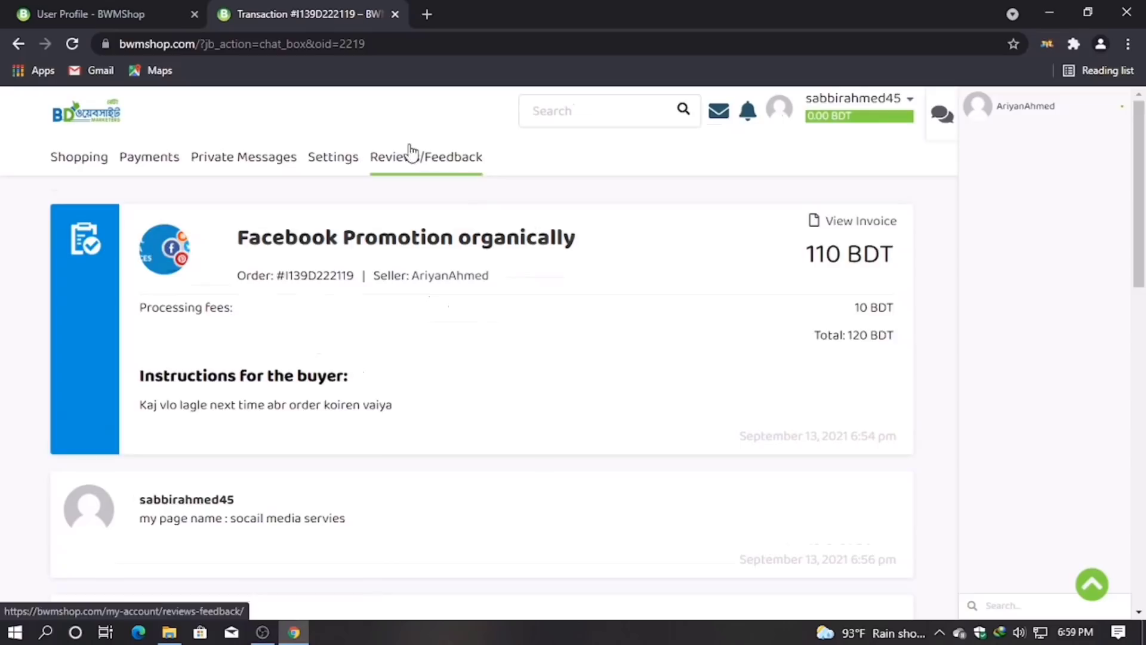
{"action": "scroll", "coordinate": [693, 382], "scroll_direction": "down", "scroll_amount": 7}
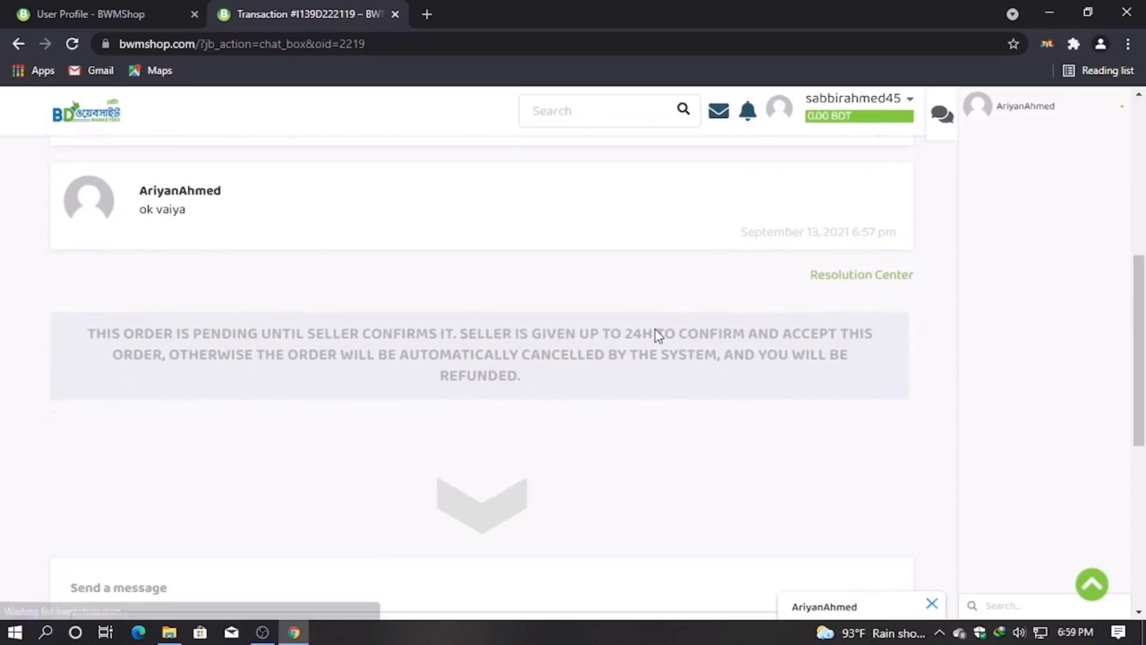
{"action": "scroll", "coordinate": [651, 310], "scroll_direction": "up", "scroll_amount": 2}
{"action": "scroll", "coordinate": [644, 295], "scroll_direction": "up", "scroll_amount": 5}
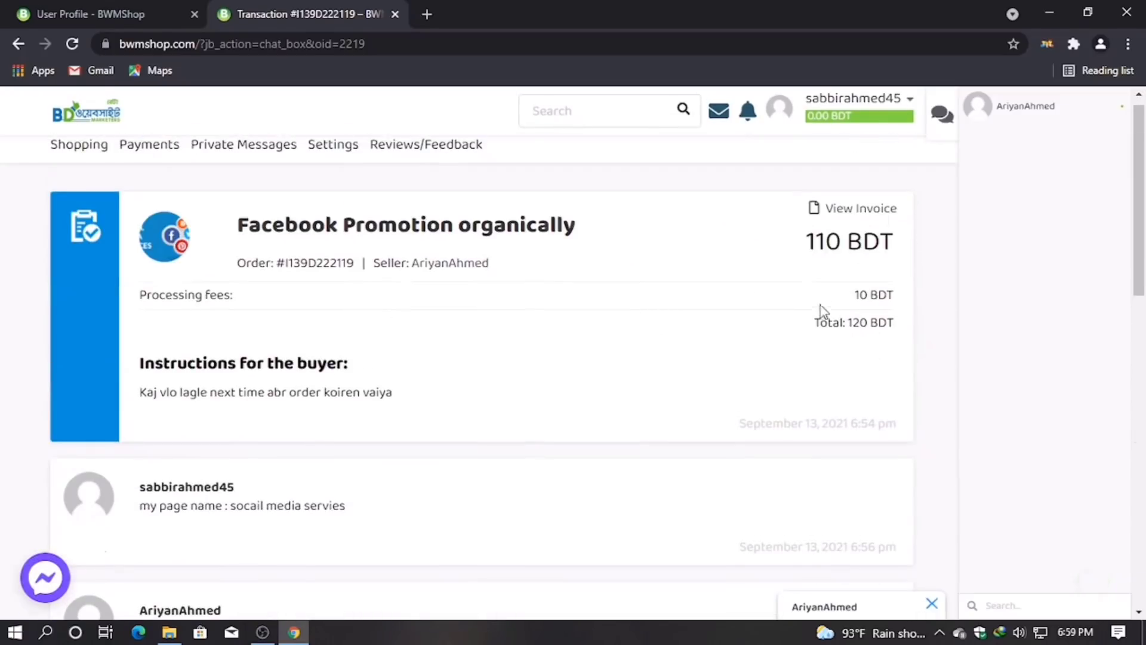
{"action": "scroll", "coordinate": [394, 353], "scroll_direction": "up", "scroll_amount": 1}
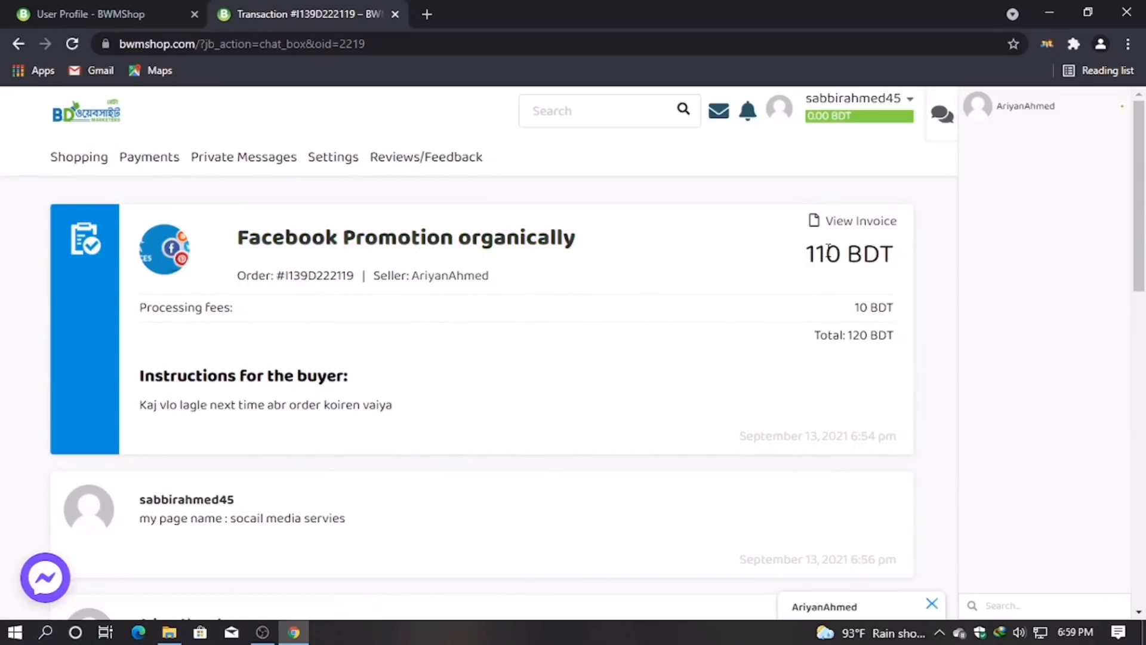
{"action": "scroll", "coordinate": [678, 274], "scroll_direction": "down", "scroll_amount": 10}
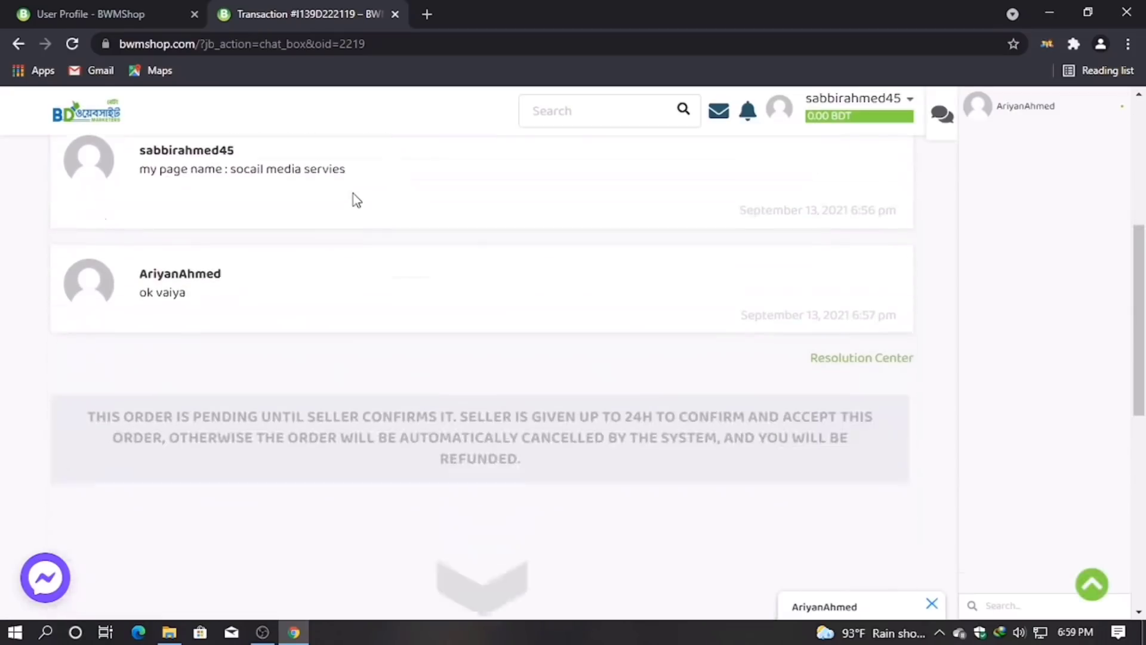
{"action": "scroll", "coordinate": [447, 369], "scroll_direction": "down", "scroll_amount": 1}
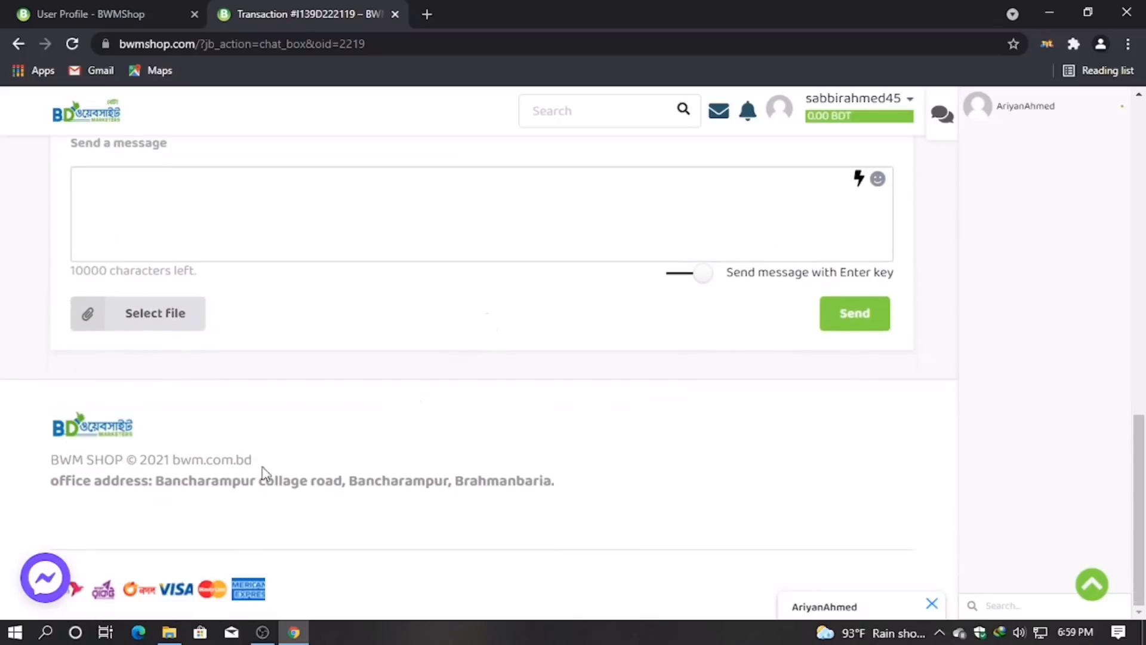
{"action": "scroll", "coordinate": [264, 467], "scroll_direction": "up", "scroll_amount": 10}
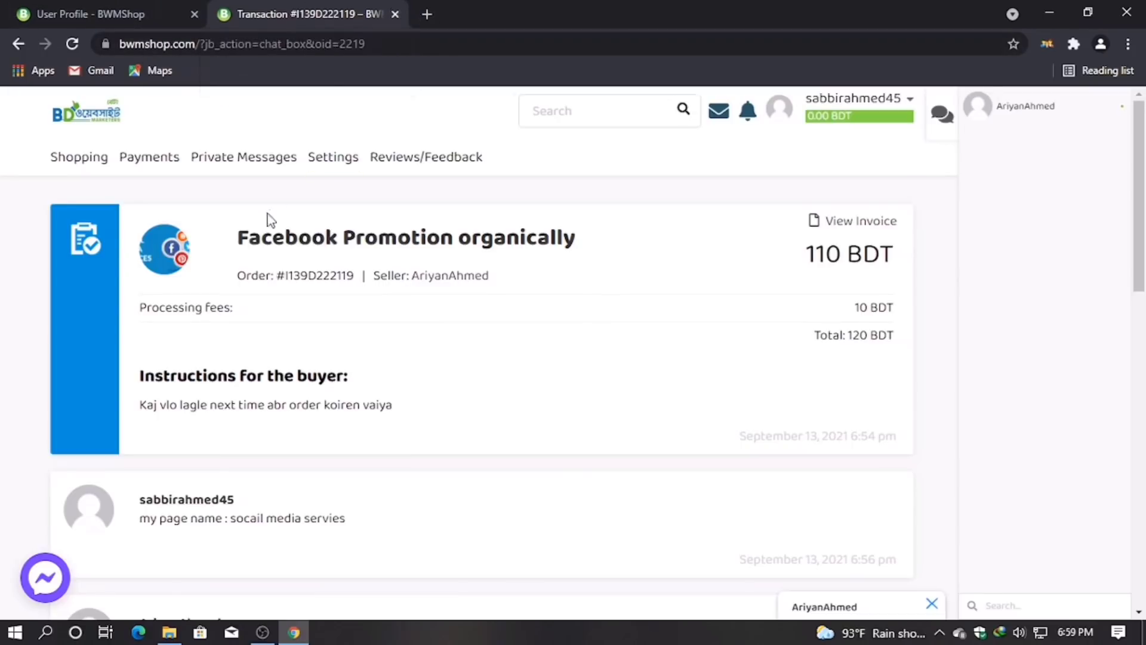
{"action": "left_click", "coordinate": [334, 240]}
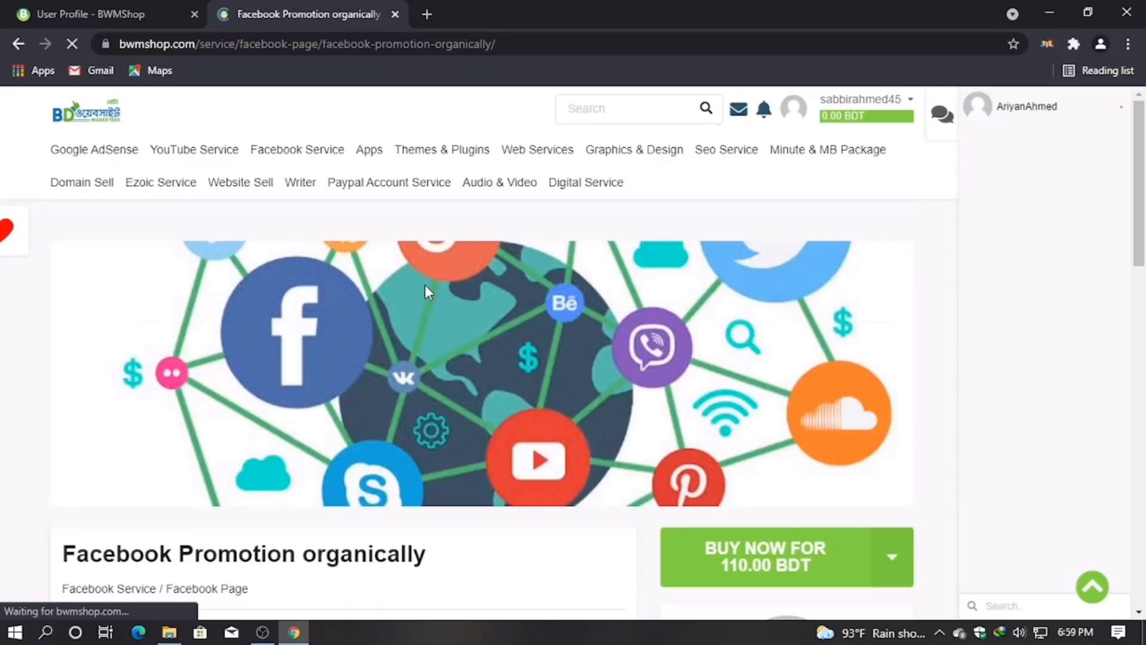
Step: Scroll through the Facebook Promotion organically service page listing the 110.00 BDT price
{"action": "scroll", "coordinate": [461, 385], "scroll_direction": "down", "scroll_amount": 4}
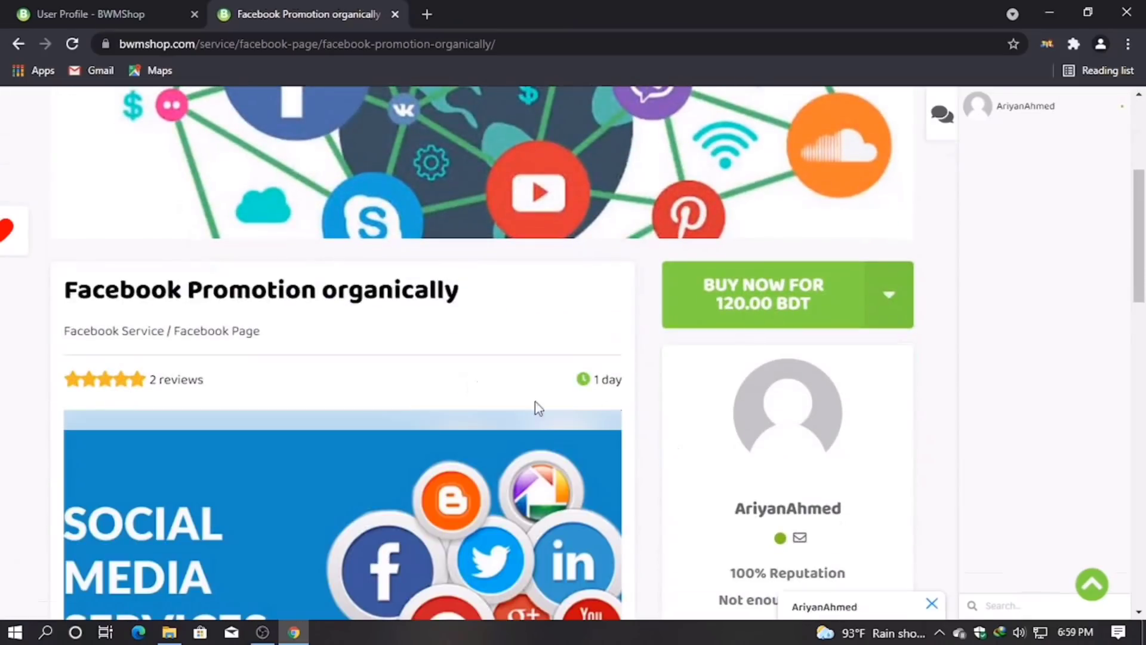
{"action": "scroll", "coordinate": [274, 378], "scroll_direction": "down", "scroll_amount": 7}
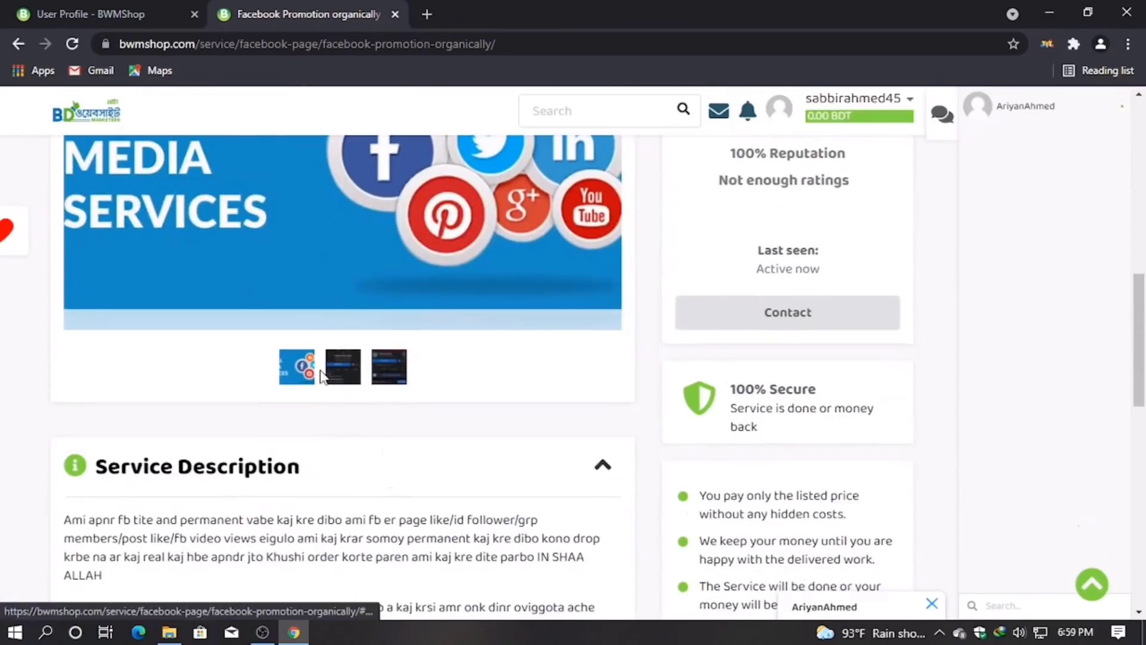
{"action": "scroll", "coordinate": [293, 374], "scroll_direction": "down", "scroll_amount": 5}
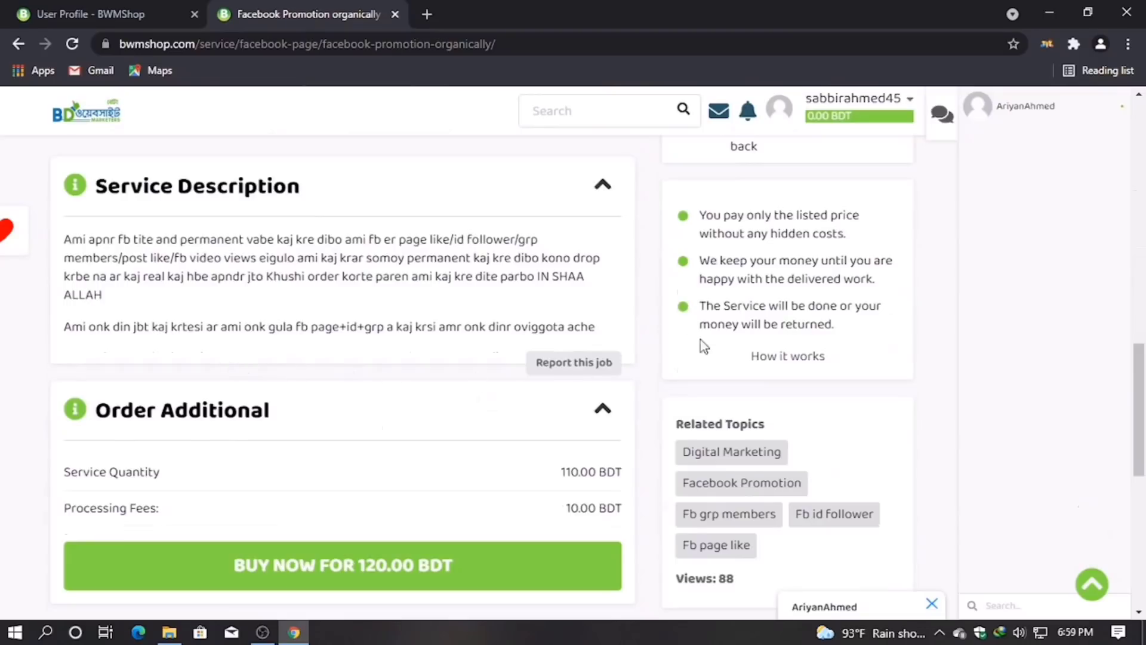
{"action": "scroll", "coordinate": [700, 341], "scroll_direction": "up", "scroll_amount": 15}
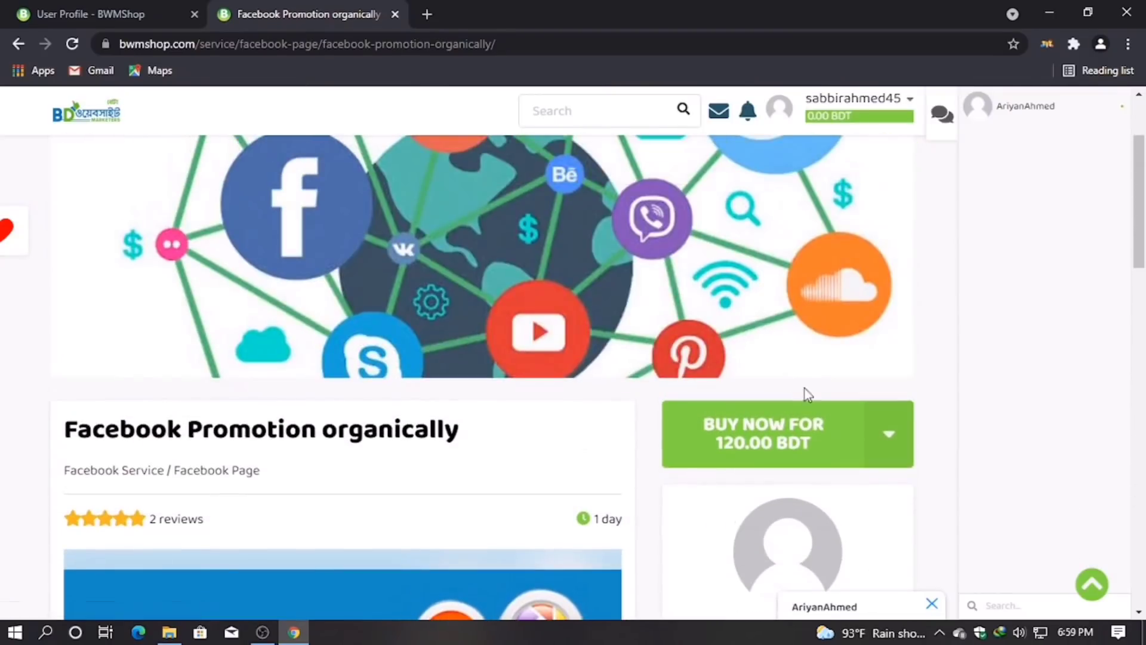
{"action": "scroll", "coordinate": [804, 375], "scroll_direction": "up", "scroll_amount": 3}
Step: Follow the new message notification back to the order's transaction page
{"action": "mouse_move", "coordinate": [857, 98]}
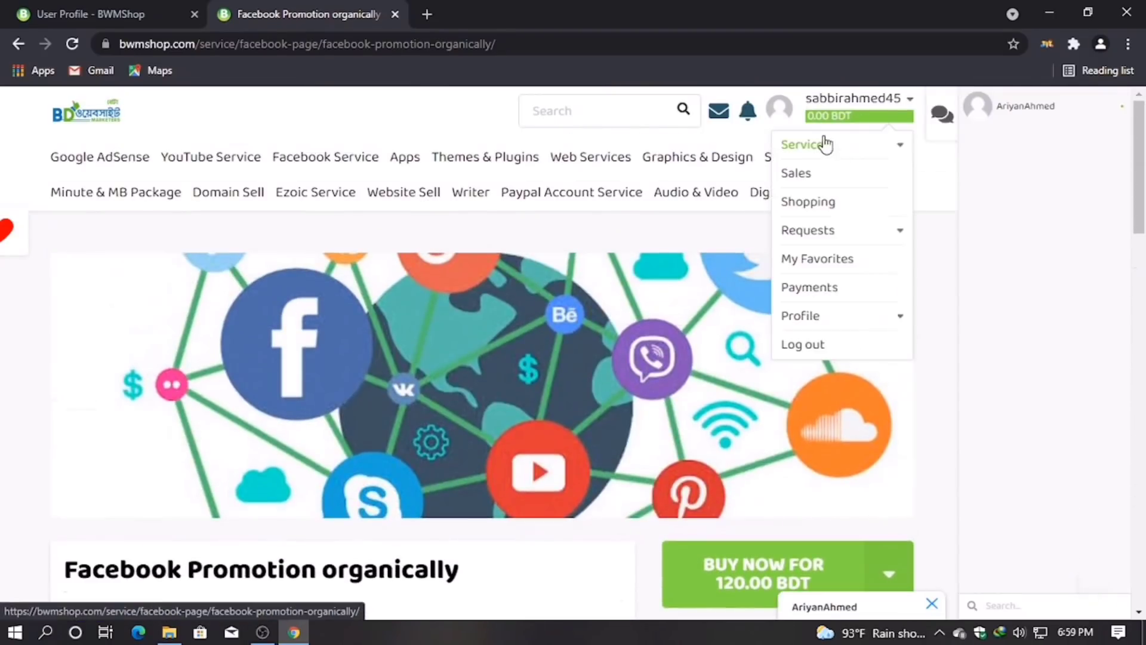
{"action": "left_click", "coordinate": [751, 110]}
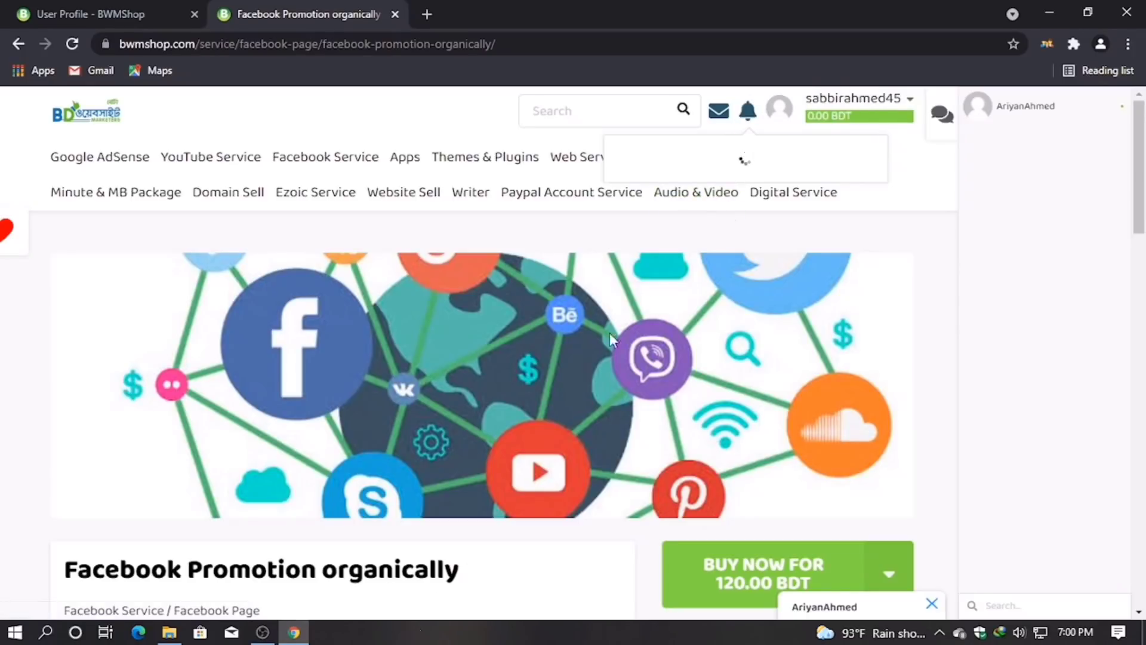
{"action": "left_click", "coordinate": [705, 180]}
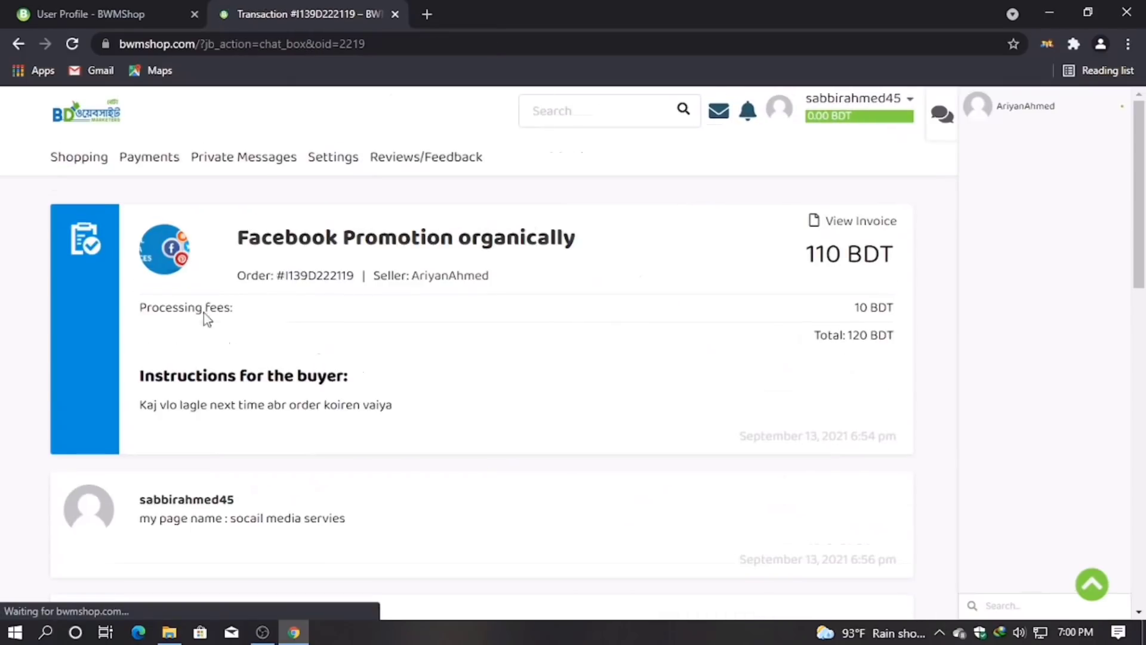
{"action": "scroll", "coordinate": [418, 369], "scroll_direction": "down", "scroll_amount": 10}
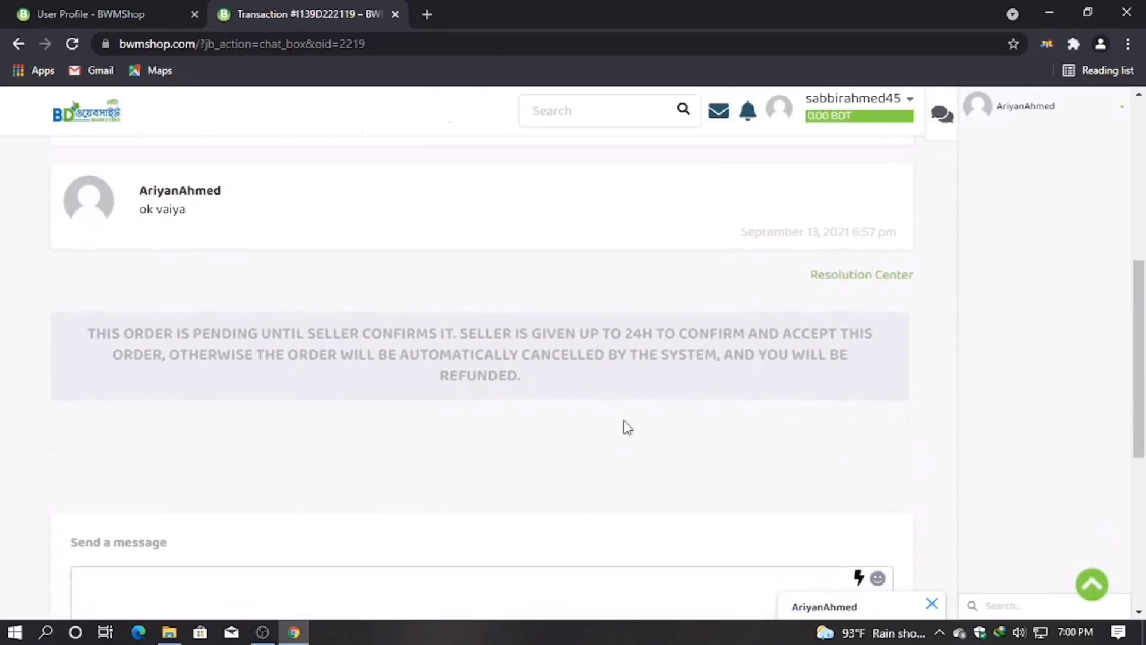
{"action": "scroll", "coordinate": [413, 494], "scroll_direction": "down", "scroll_amount": 4}
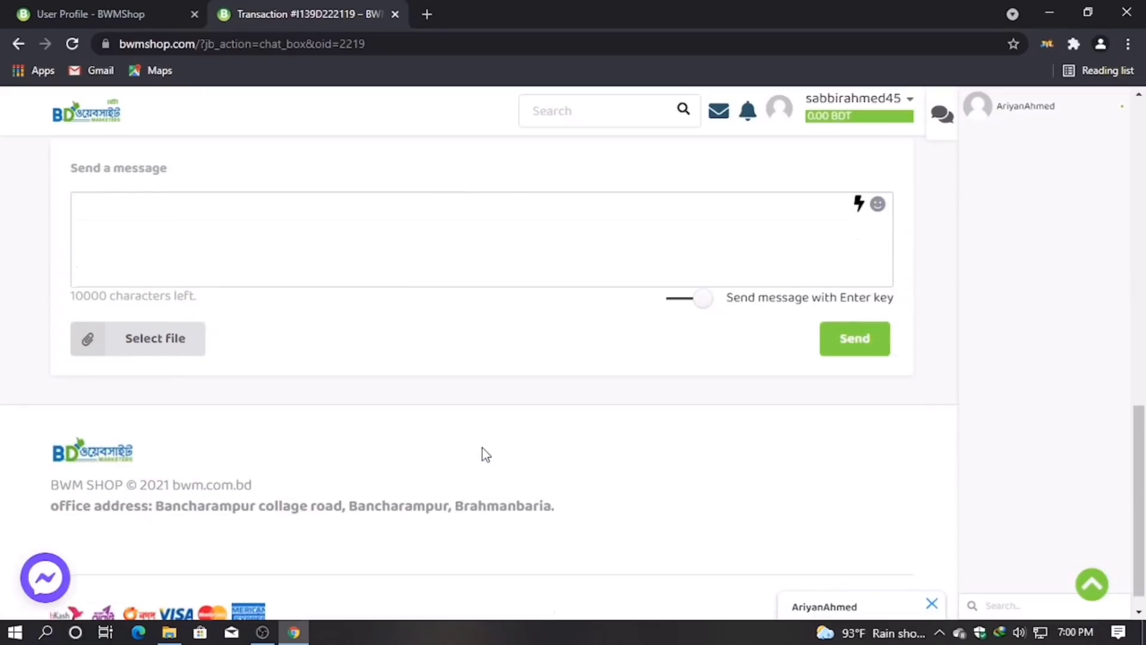
{"action": "scroll", "coordinate": [485, 456], "scroll_direction": "up", "scroll_amount": 2}
{"action": "scroll", "coordinate": [311, 461], "scroll_direction": "up", "scroll_amount": 8}
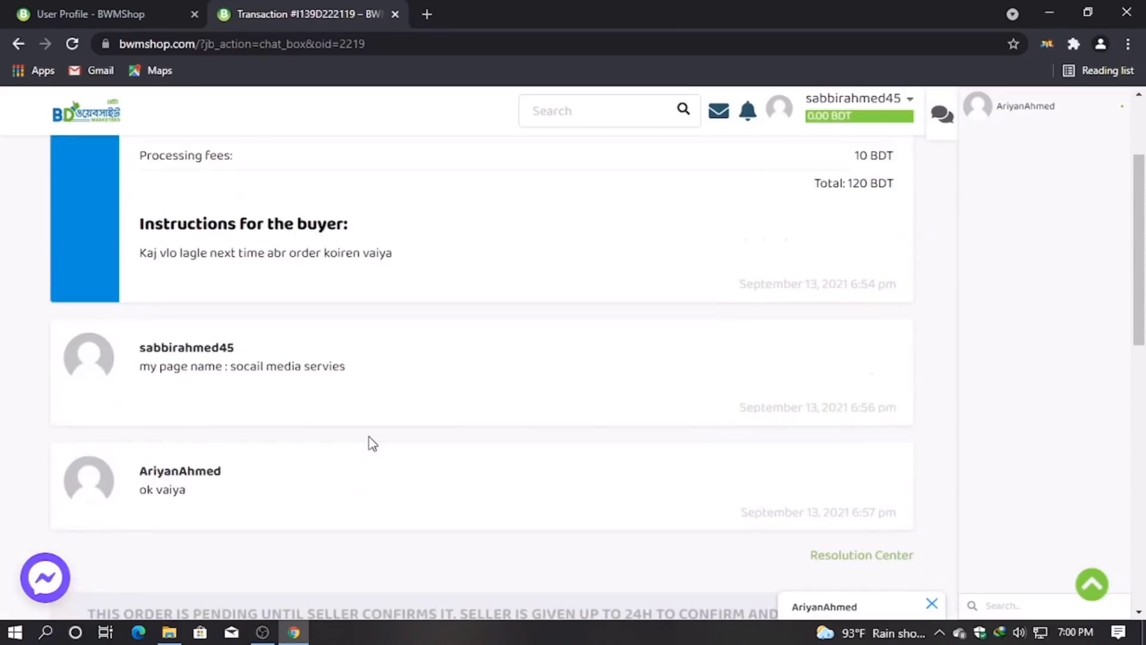
{"action": "scroll", "coordinate": [323, 447], "scroll_direction": "up", "scroll_amount": 3}
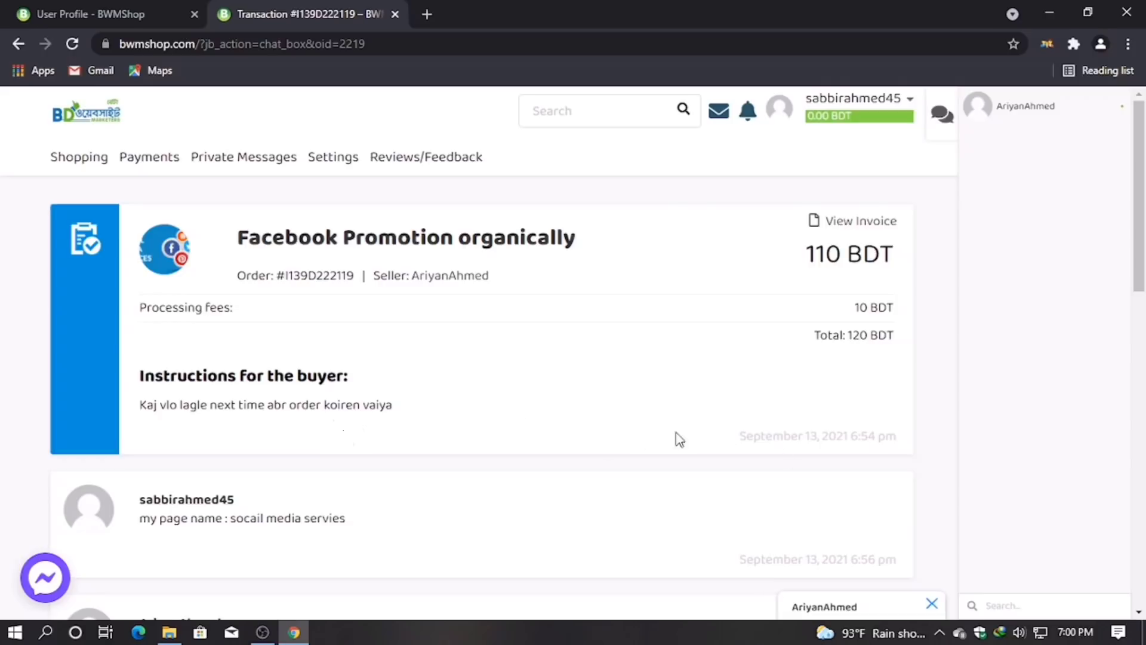
{"action": "scroll", "coordinate": [699, 503], "scroll_direction": "down", "scroll_amount": 15}
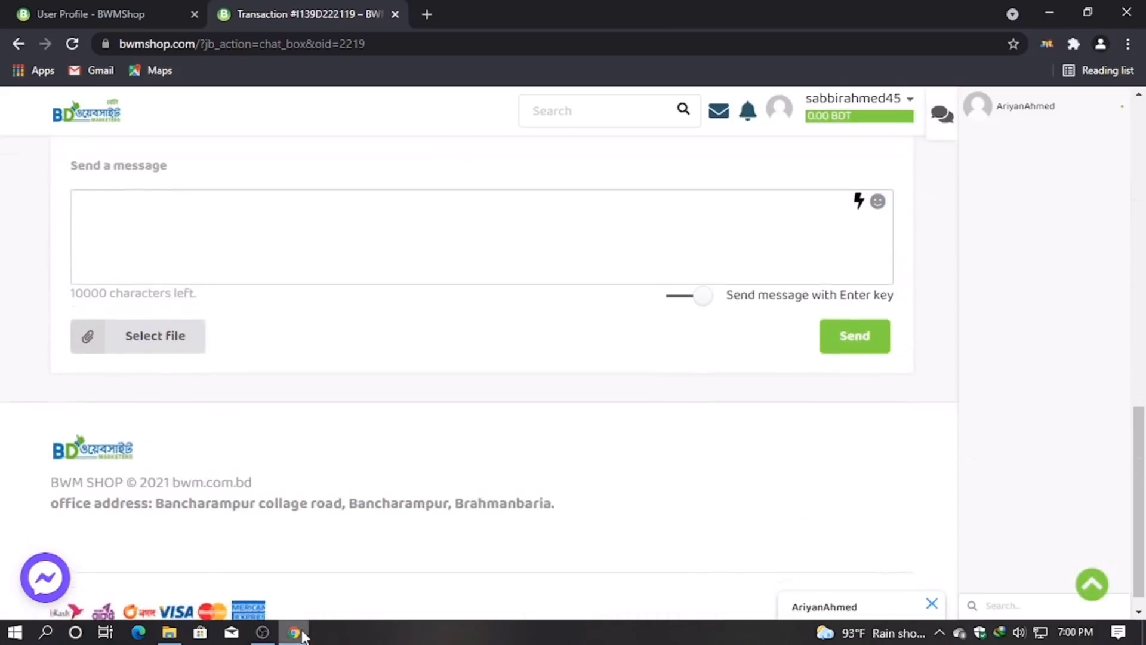
{"action": "scroll", "coordinate": [484, 553], "scroll_direction": "up", "scroll_amount": 2}
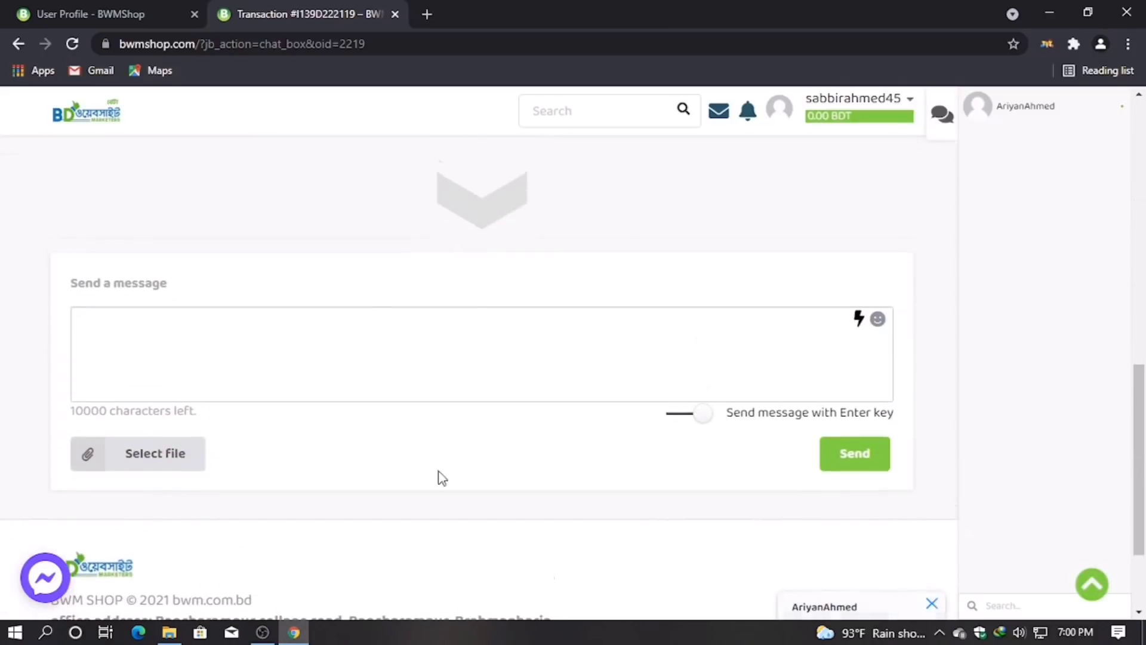
{"action": "scroll", "coordinate": [163, 386], "scroll_direction": "up", "scroll_amount": 9}
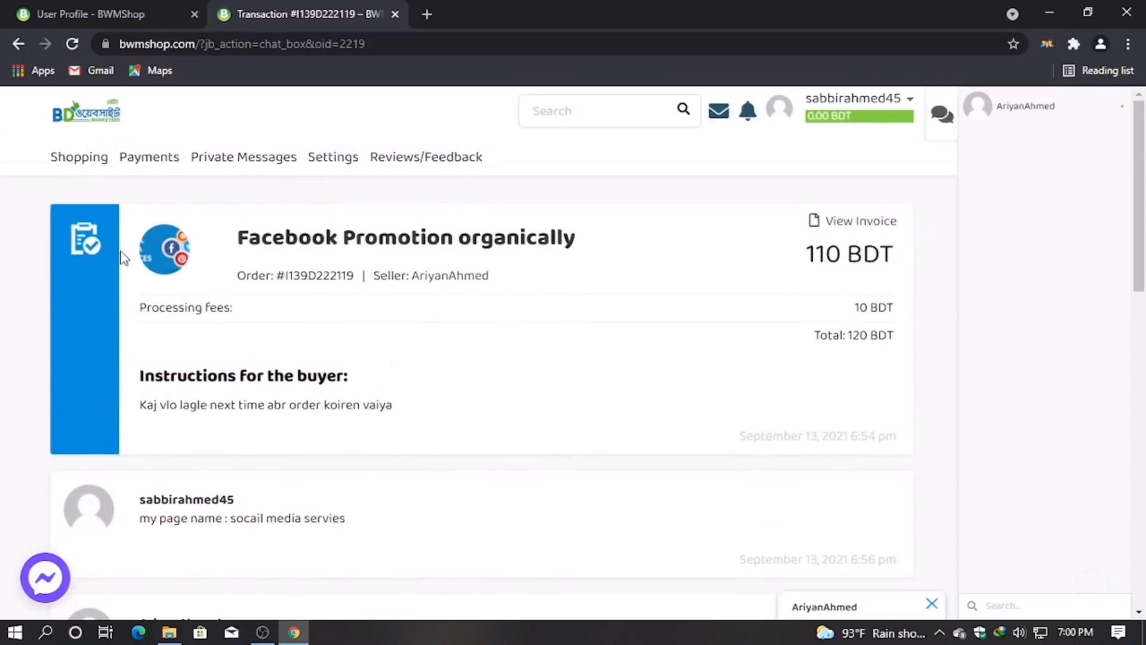